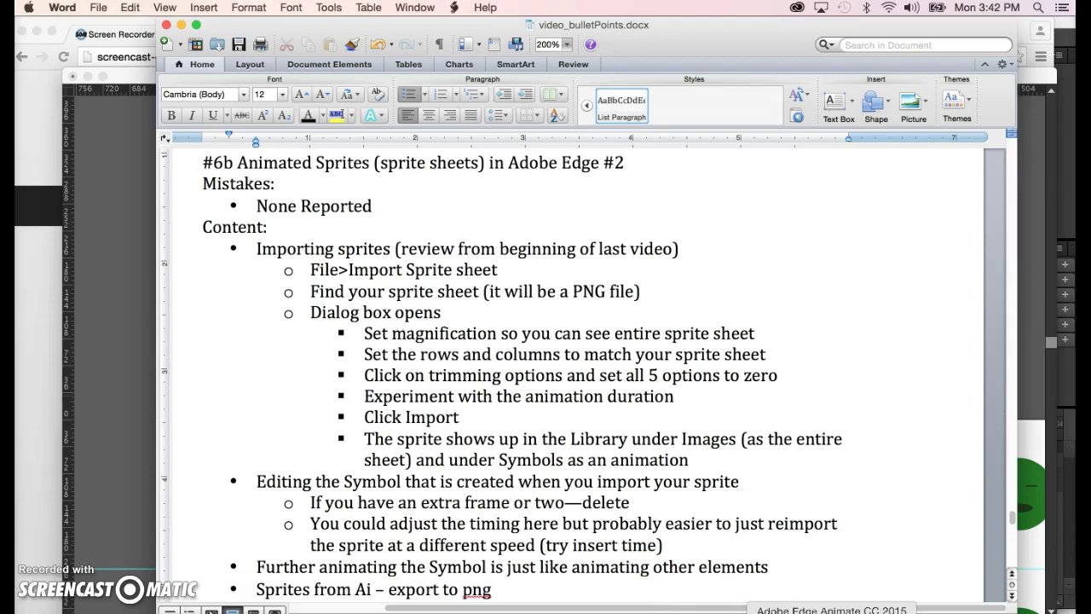
- Switch to Illustrator to view the sneeze sprite sheet artwork, and return to Edge Animate
click(831, 611)
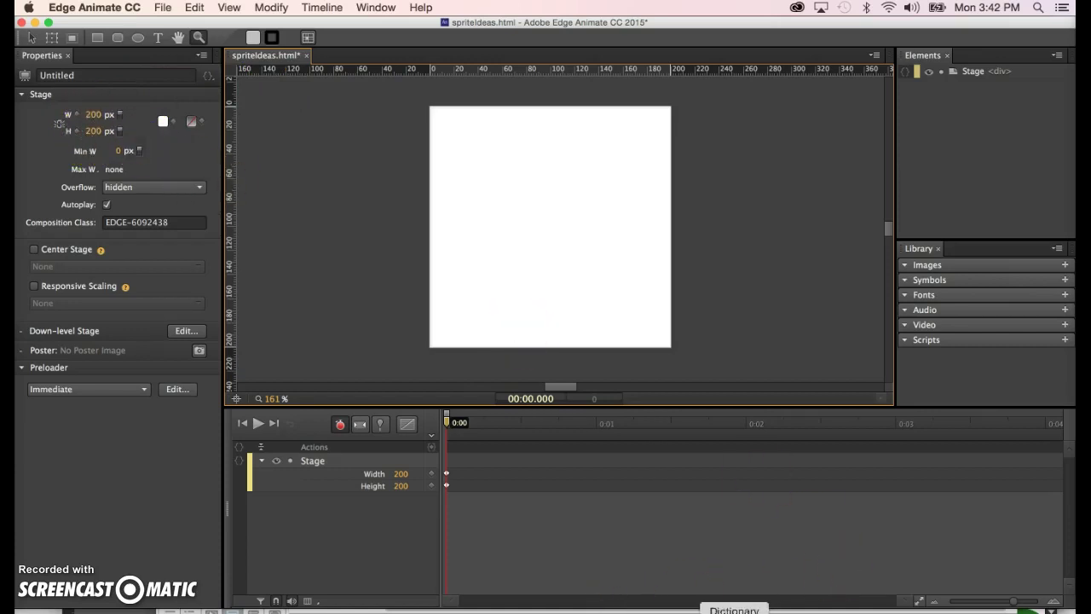
click(799, 612)
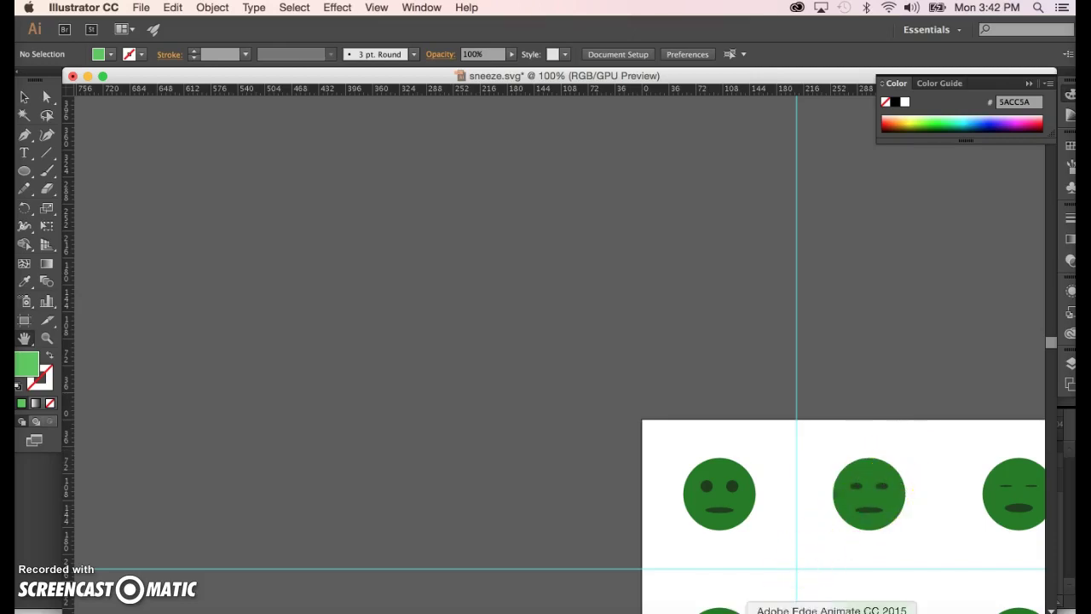
click(831, 613)
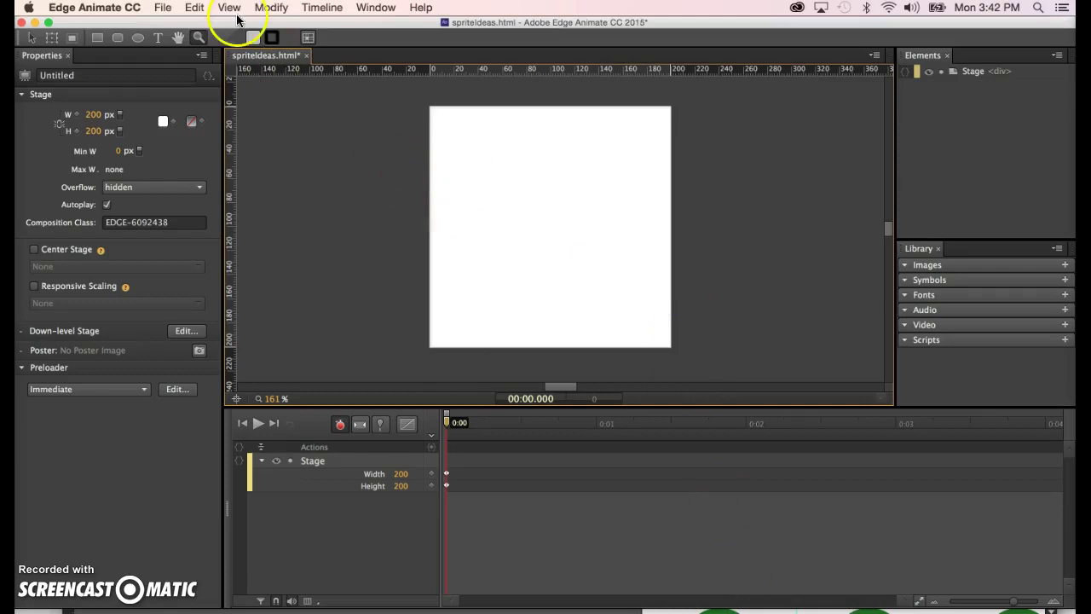
- Start a sprite sheet import using sneeze-01.png from the walkTry2 folder
click(162, 8)
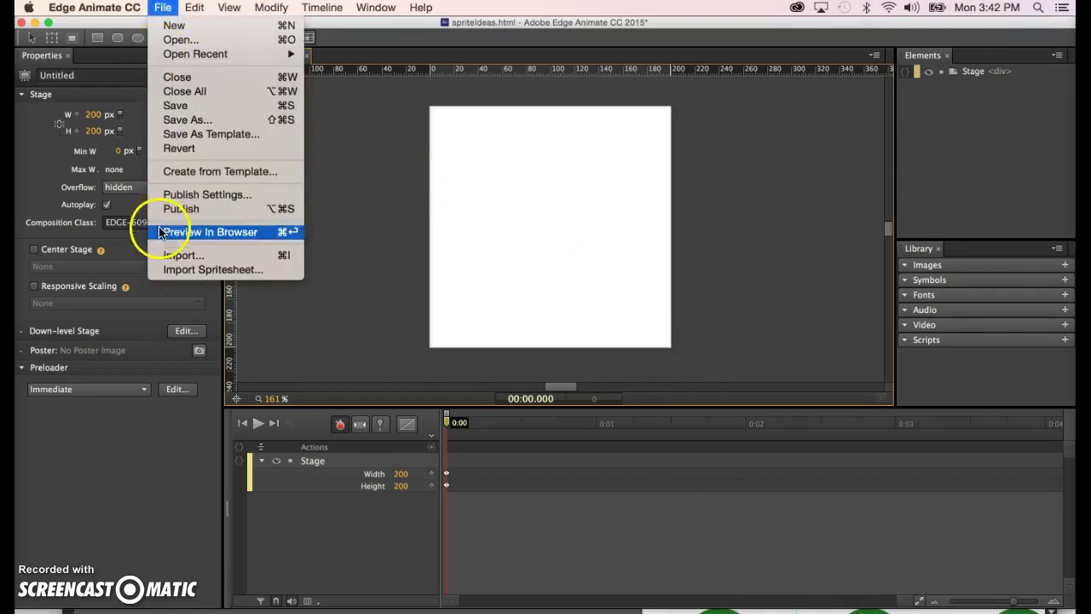
click(175, 268)
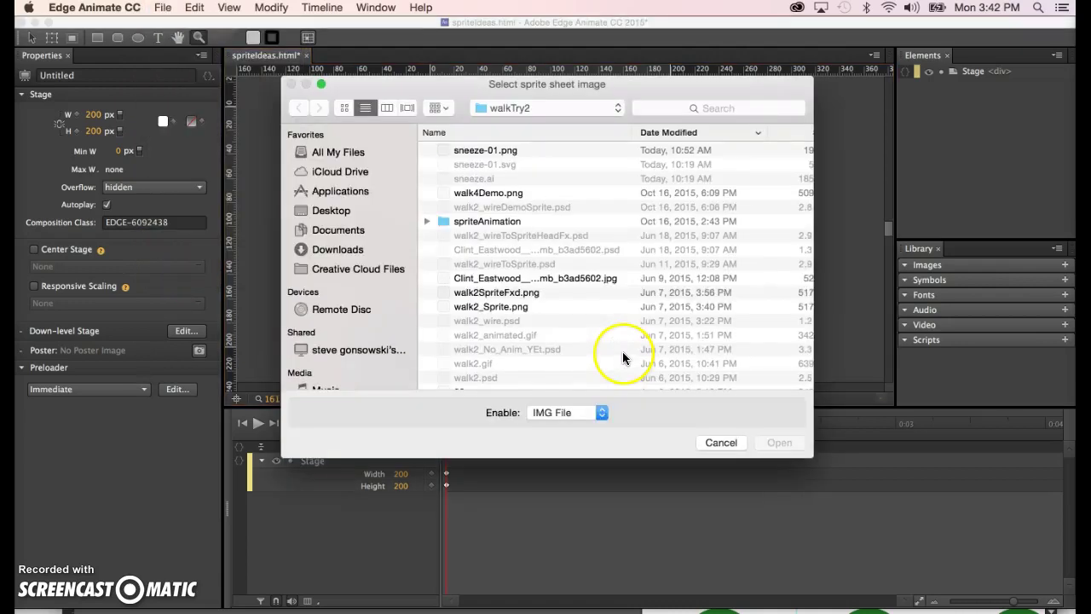
click(472, 154)
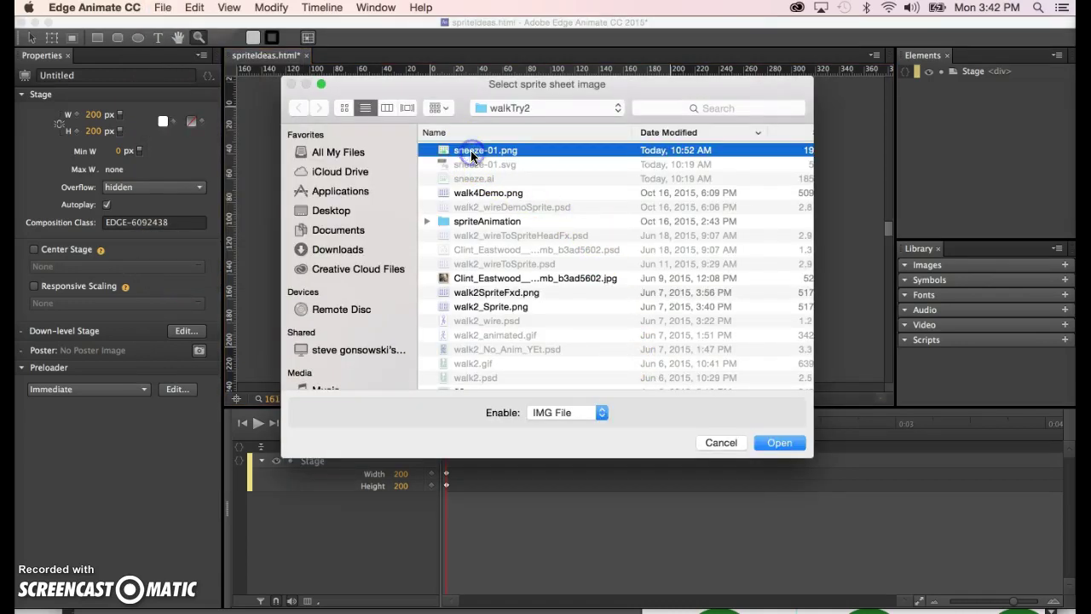
click(788, 442)
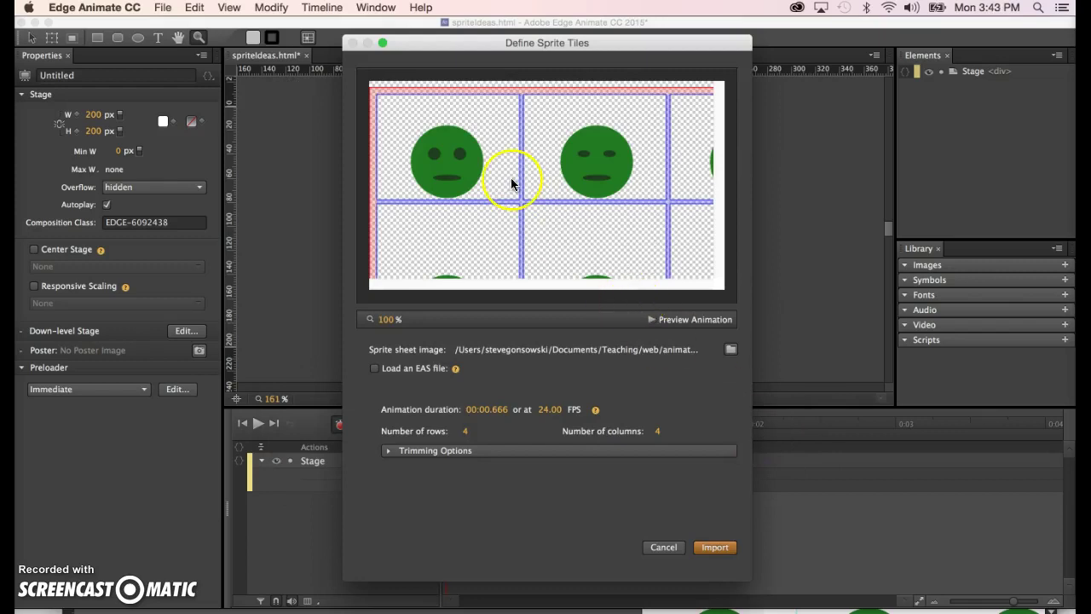
- Zoom the sprite sheet preview out to 41% and set the number of rows to 3
click(385, 320)
click(375, 328)
drag(386, 324, 335, 317)
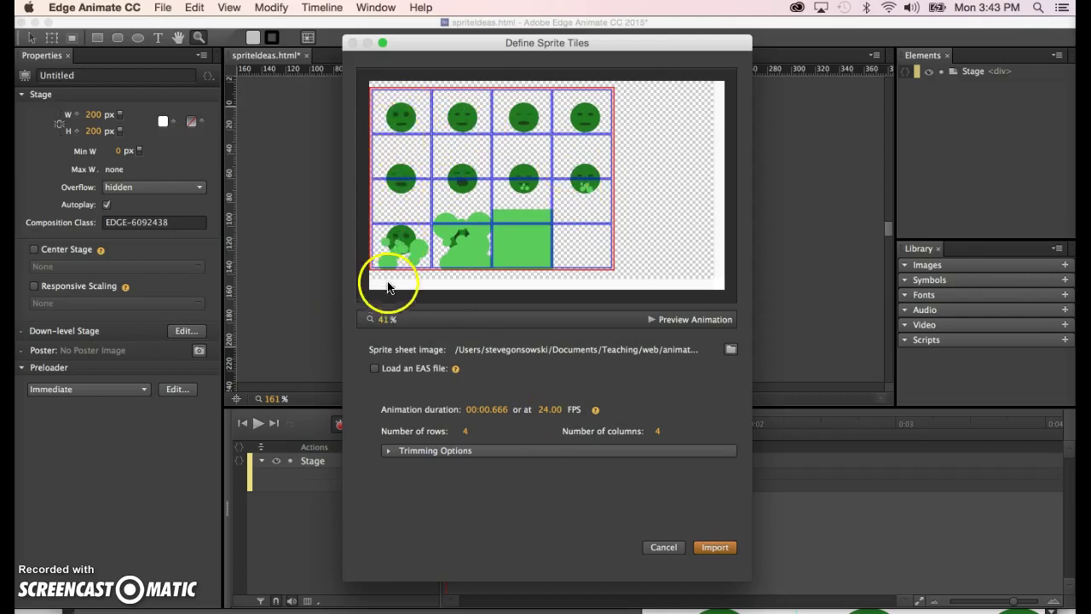
click(466, 432)
text(3)
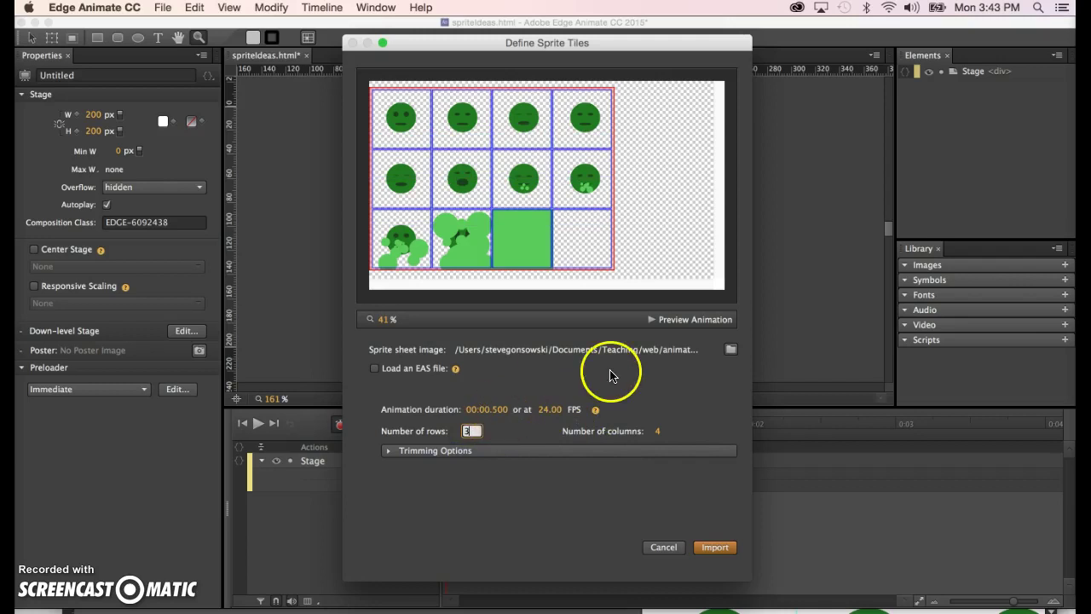
- Preview the sprite animation, stop it, and set the animation duration to 1 second
click(653, 321)
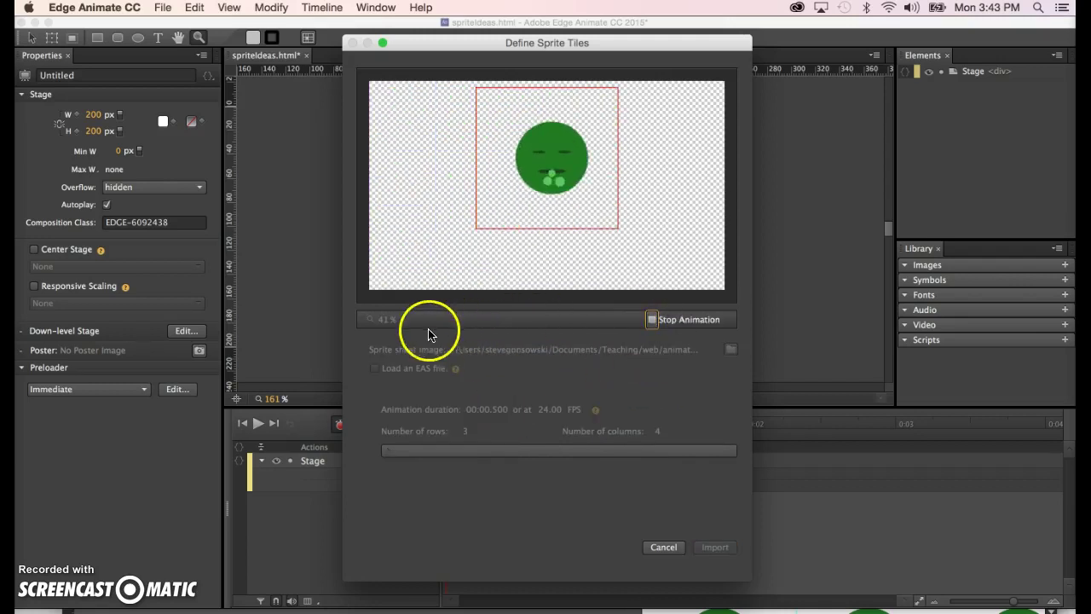
click(652, 320)
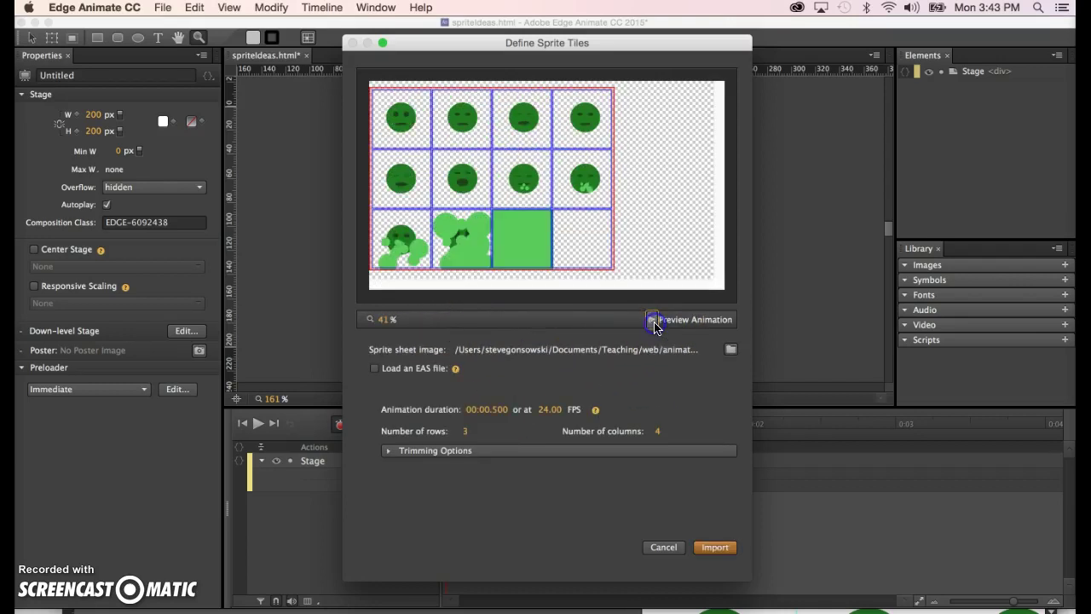
click(498, 410)
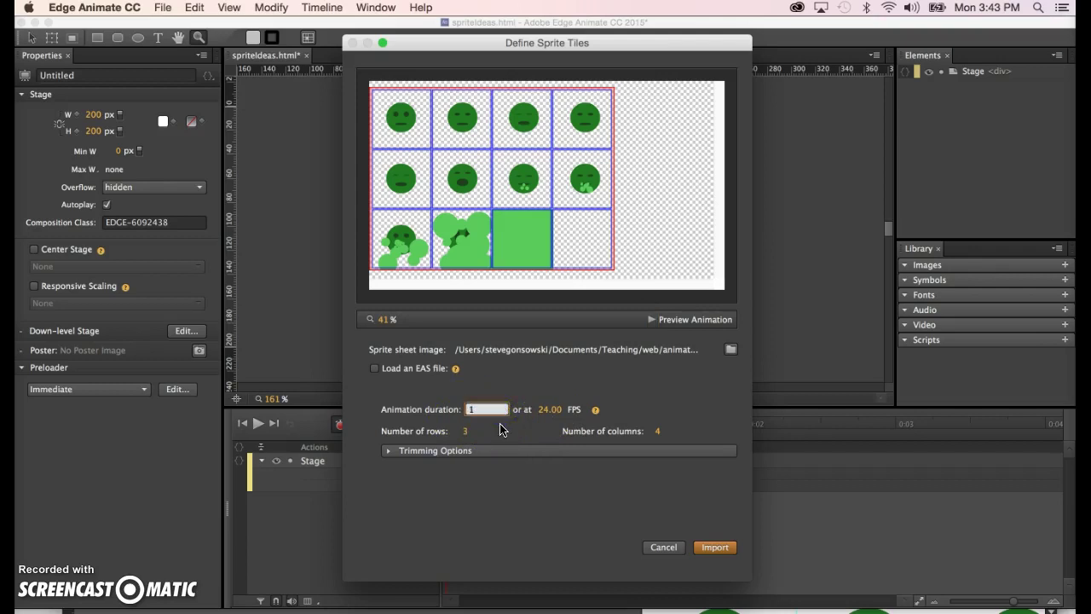
key(Tab)
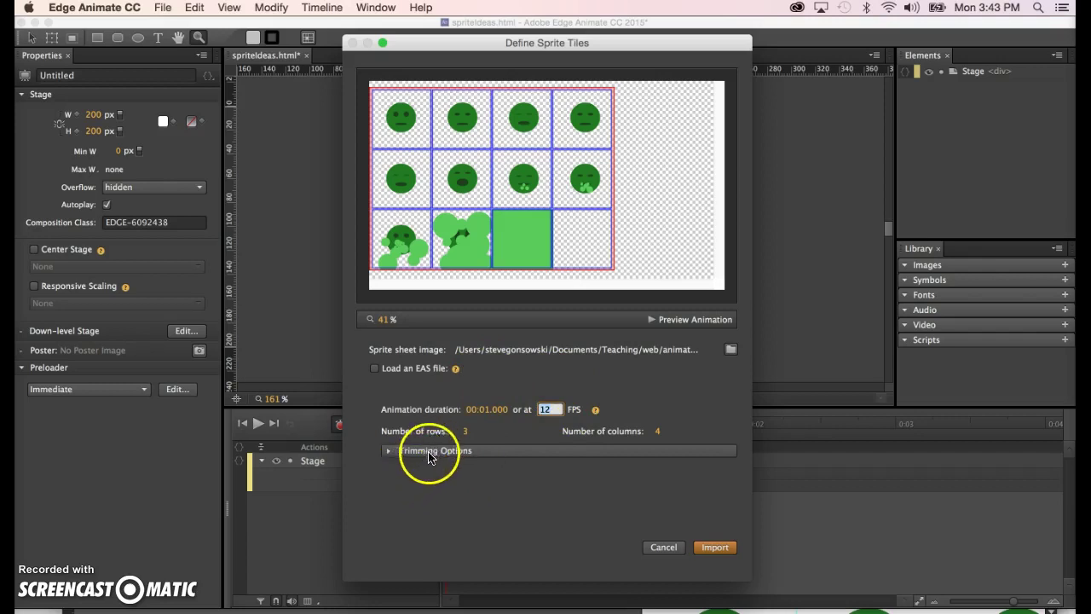
- Set the padding between sprites and all four sprite sheet margins to 0 px, and import the sprite sheet
click(389, 451)
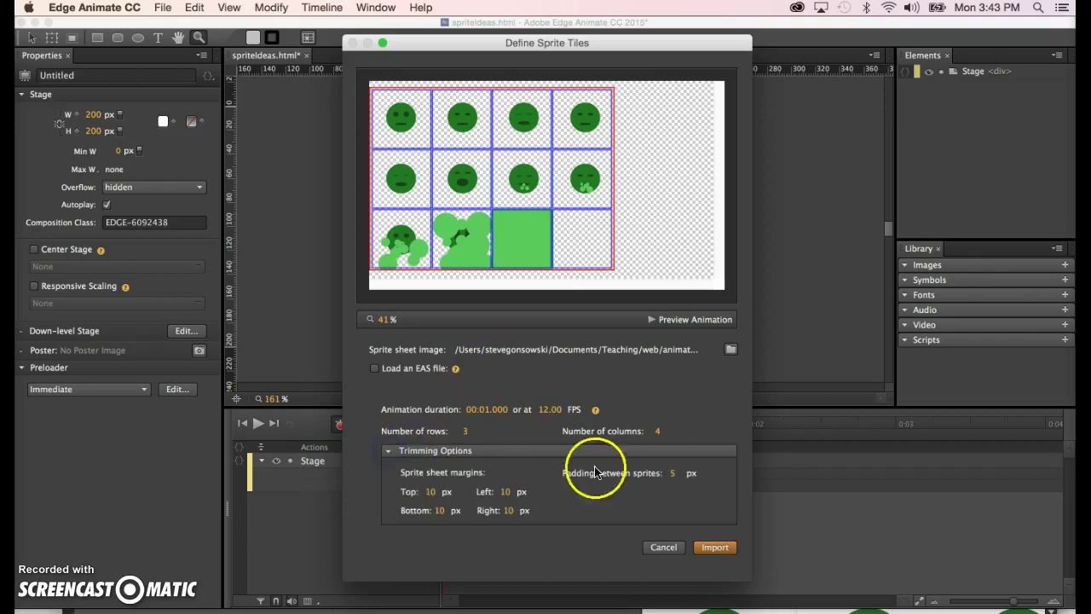
click(673, 474)
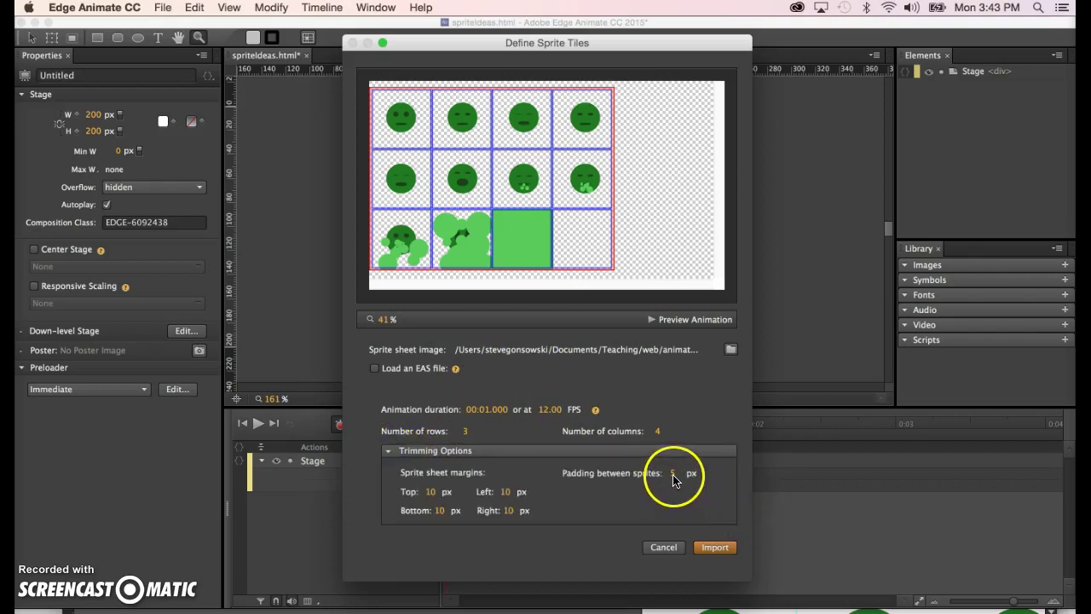
click(673, 476)
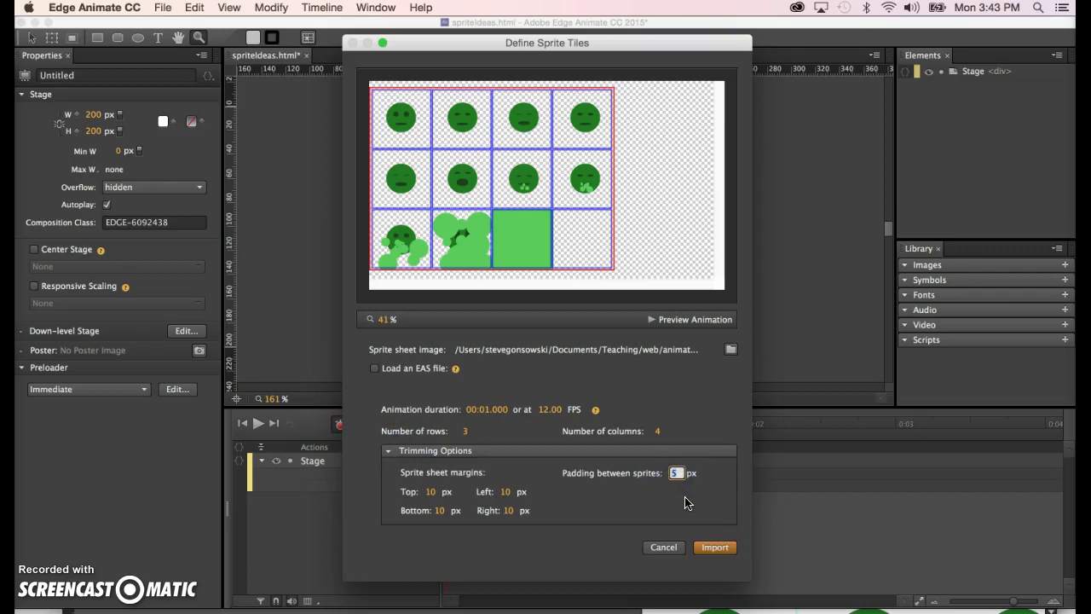
text(00)
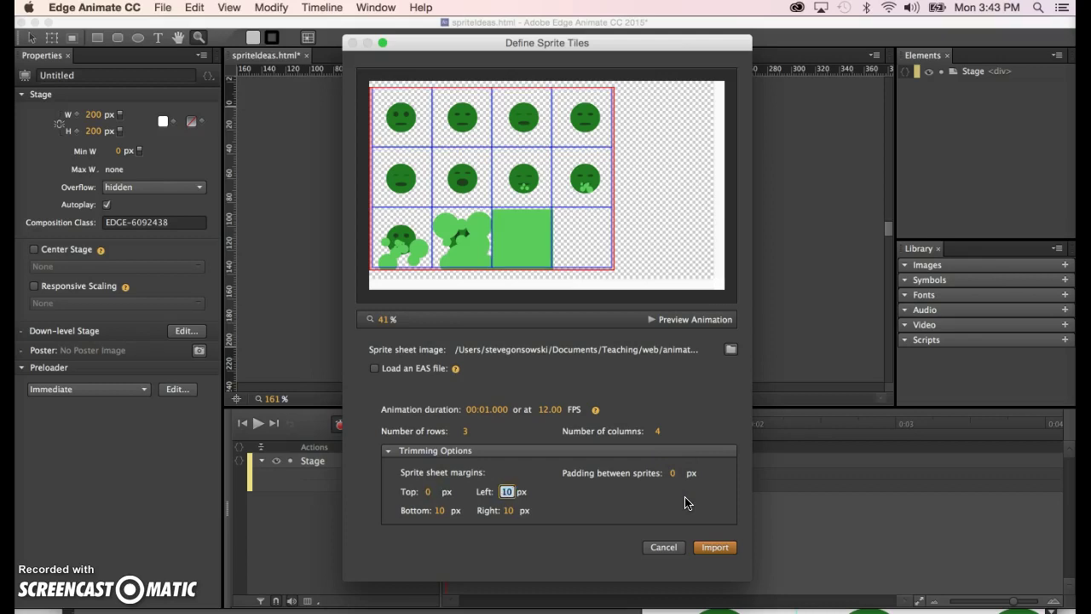
text(00)
key(Tab)
text(0)
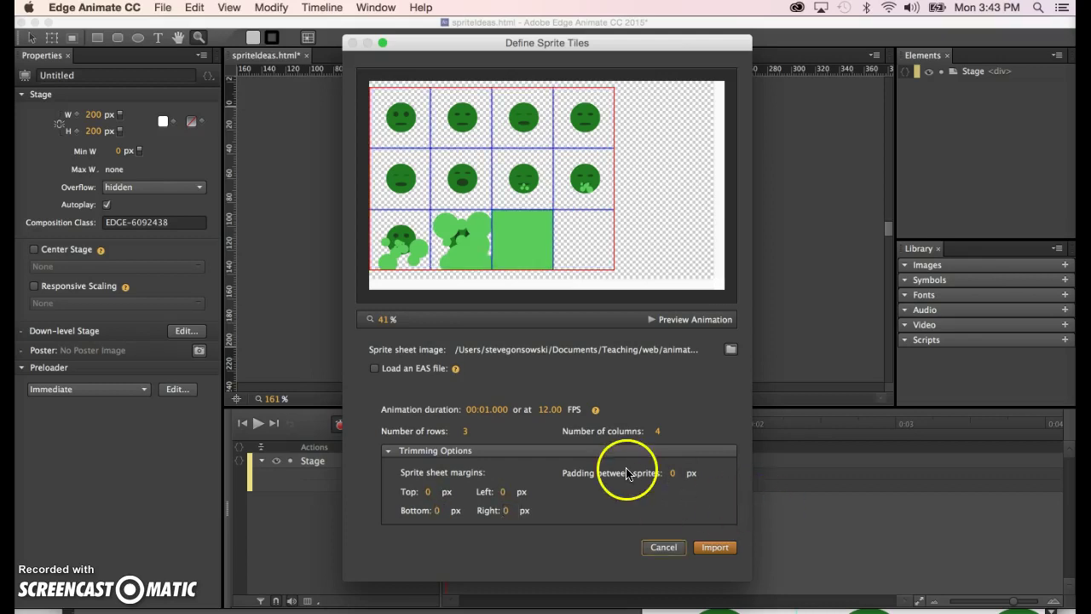
click(713, 549)
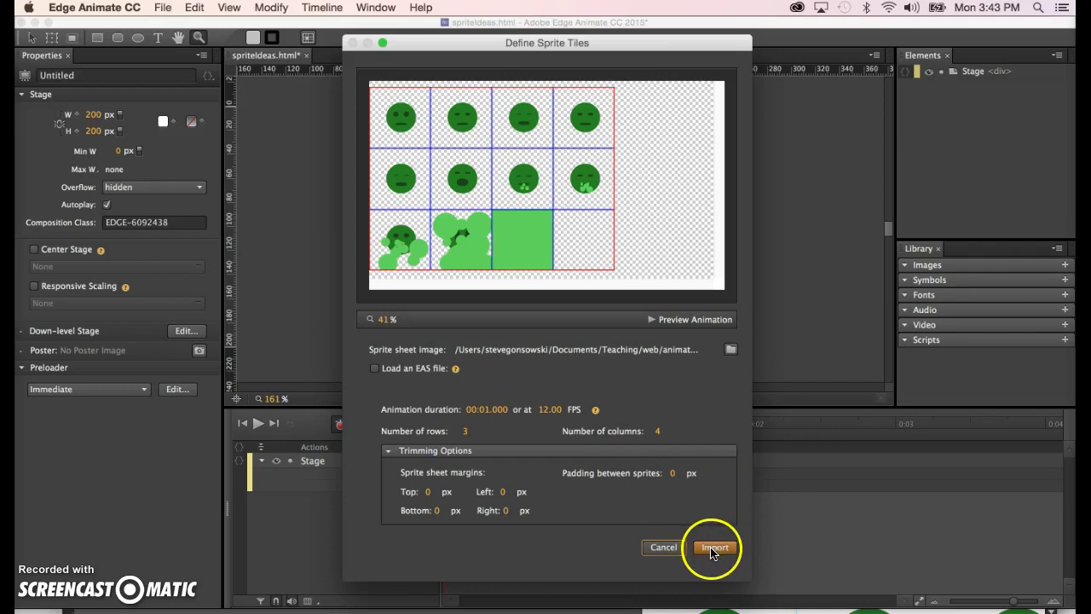
- Place the full sneeze-012.png image from the library on the stage, and delete it from the stage
click(906, 267)
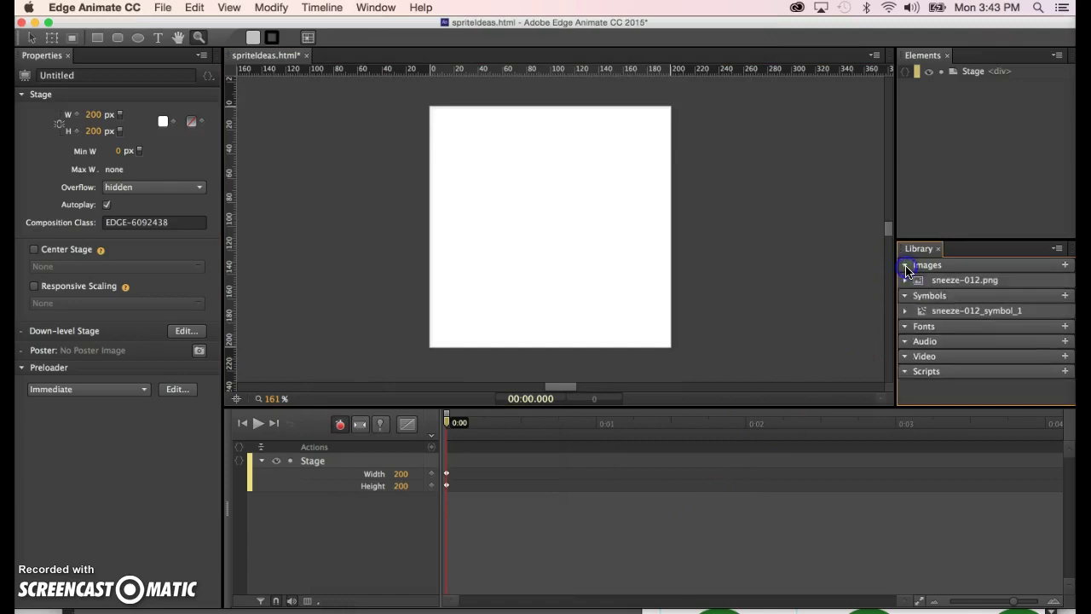
drag(919, 281, 536, 193)
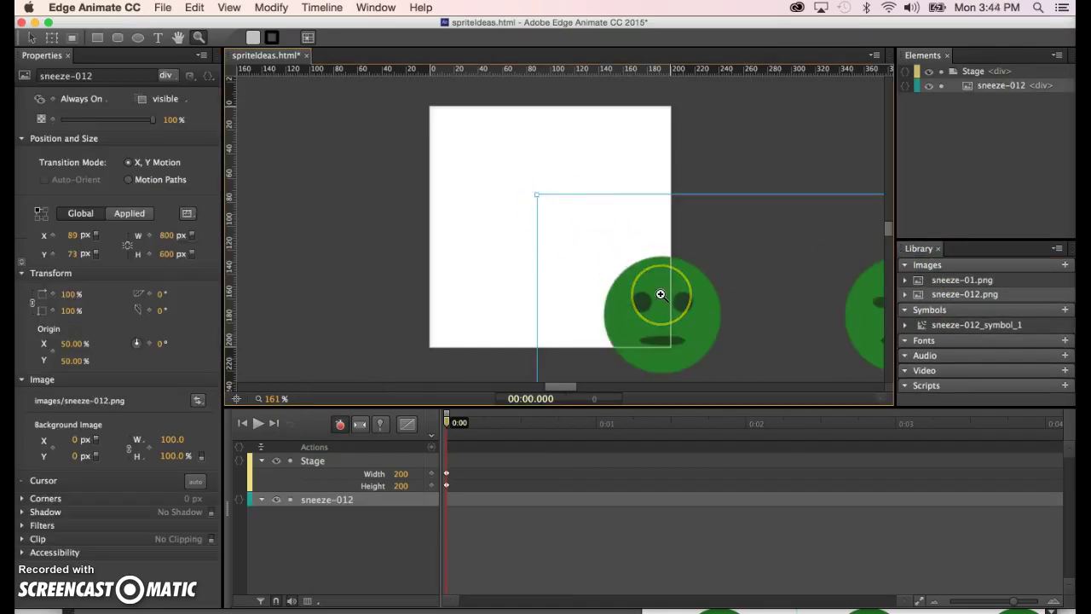
key(Delete)
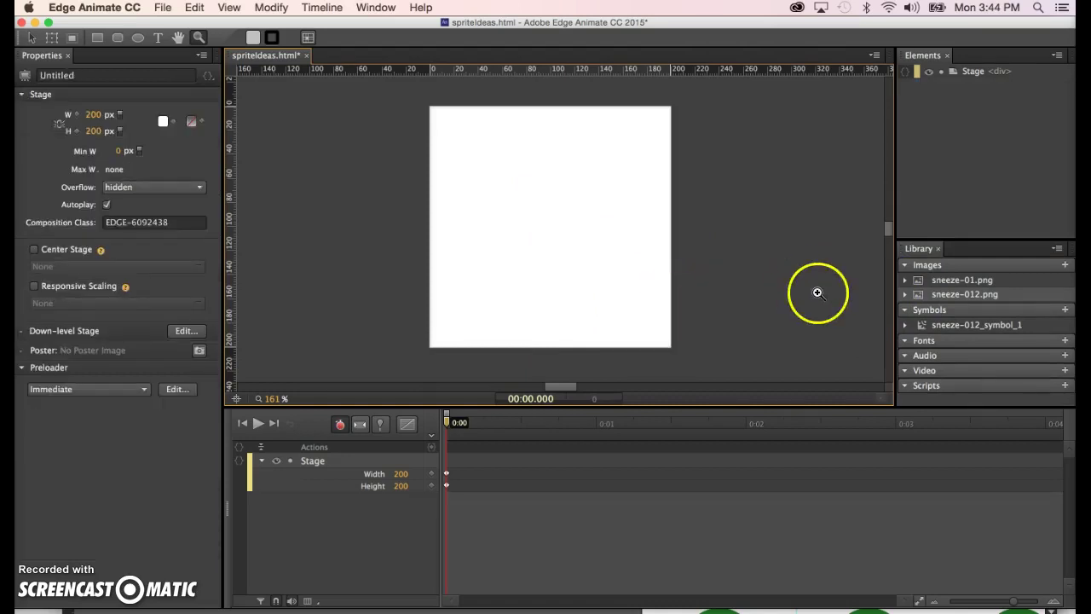
- Add the sneeze-012_symbol_1 symbol to the stage and align it with the stage at X 0, Y 0
click(908, 310)
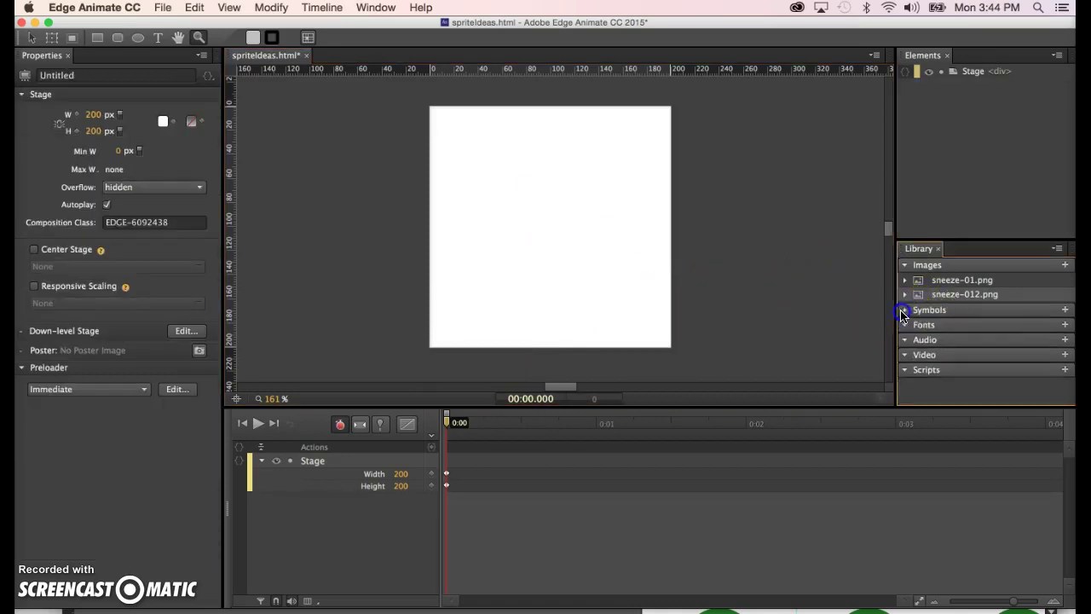
drag(917, 324, 494, 174)
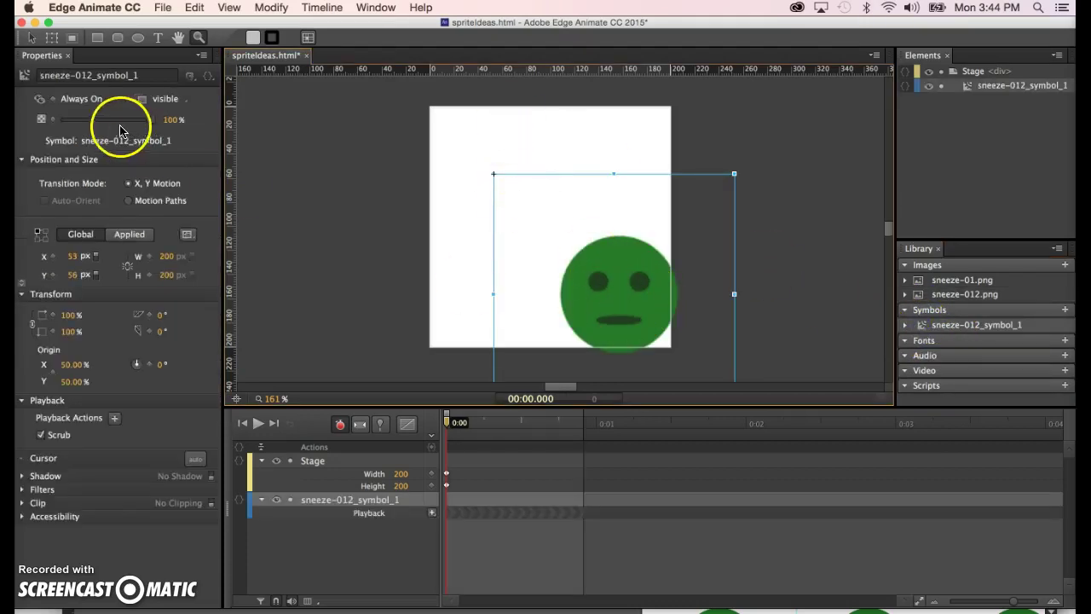
click(30, 39)
drag(641, 309, 583, 237)
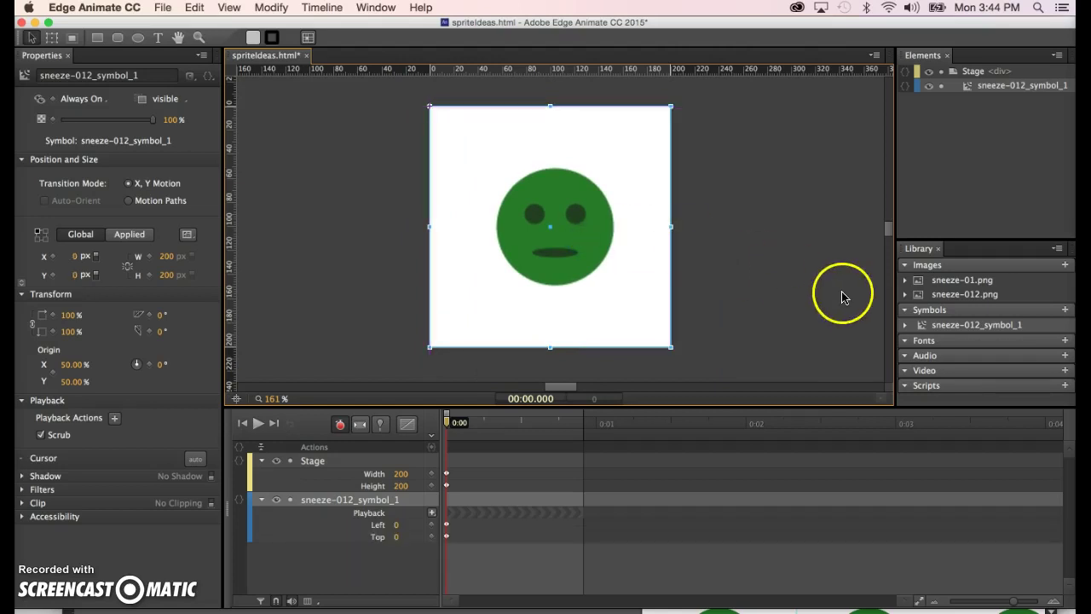
- Open sneeze-012_symbol_1 from the library and scrub through its frames up to 0:00.916
click(923, 330)
double_click(923, 330)
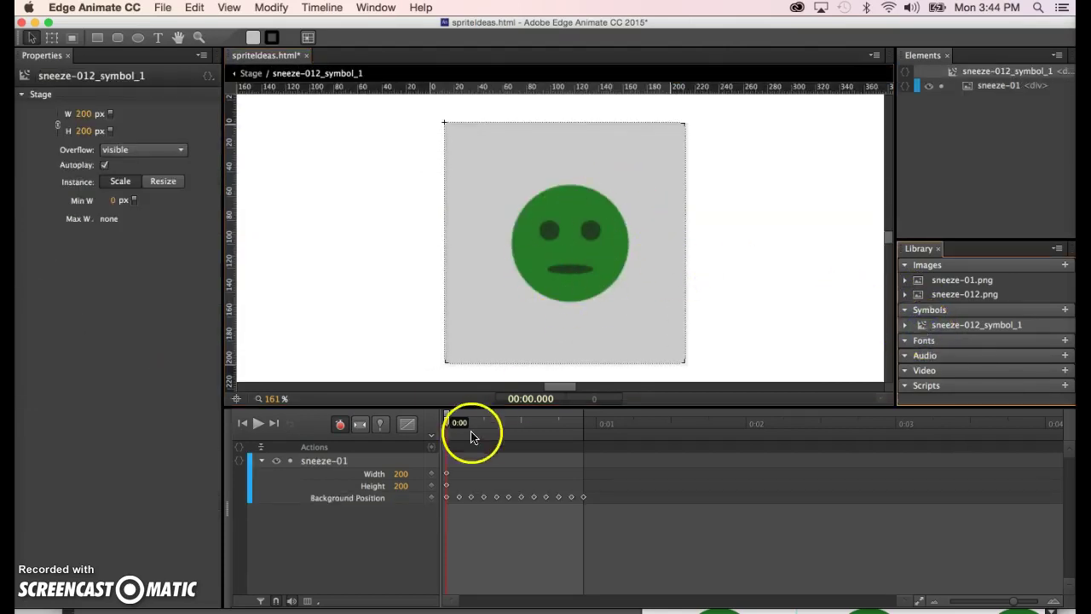
drag(450, 418, 573, 435)
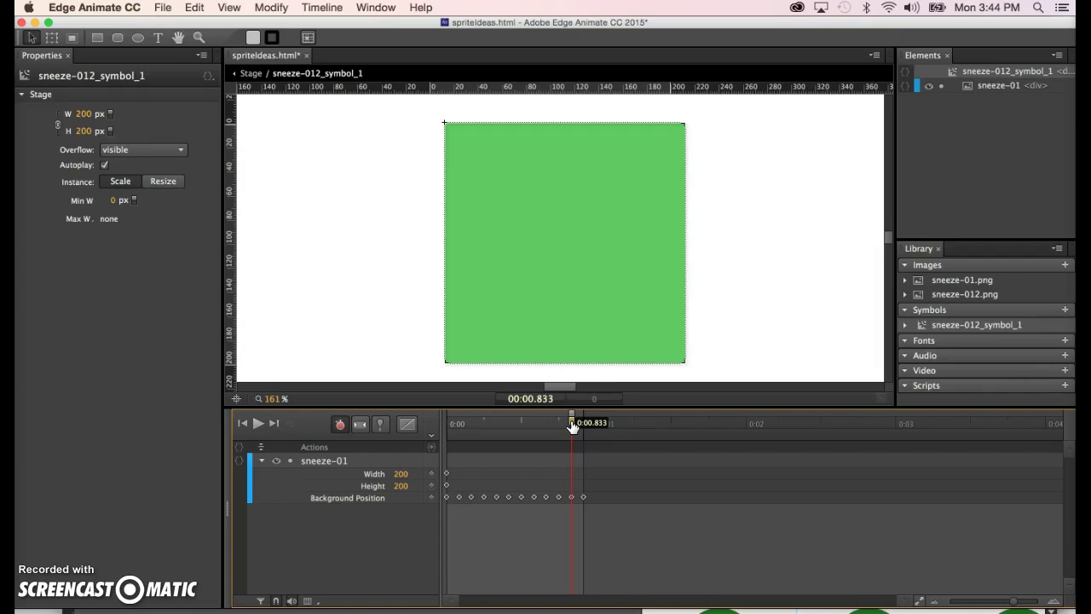
drag(576, 426, 583, 426)
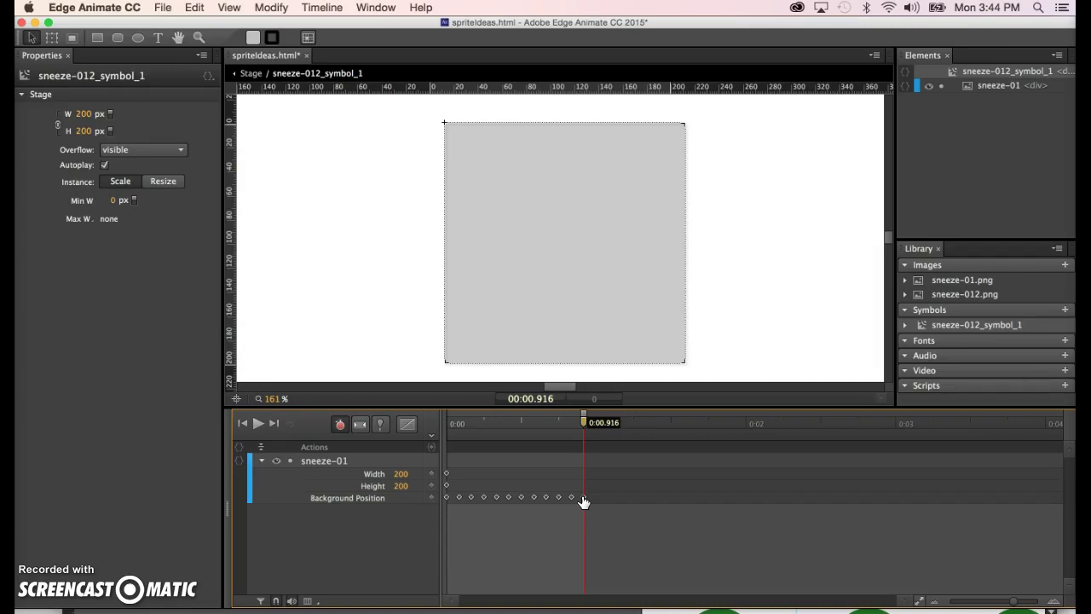
- Preview the composition in the browser to watch the sneeze animation, and return to Edge Animate
click(360, 266)
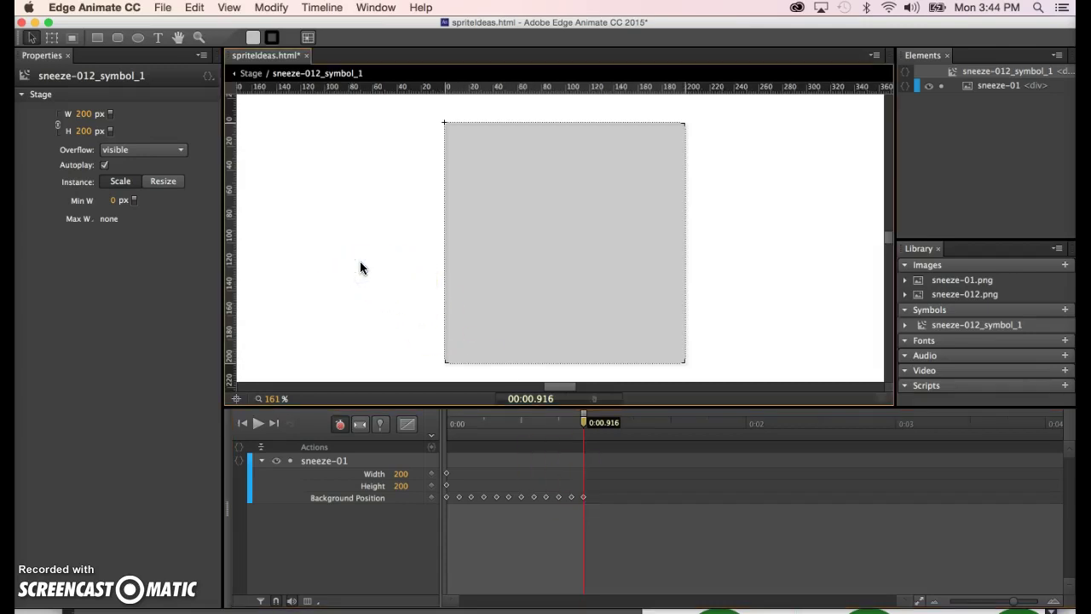
key(super+Return)
click(192, 213)
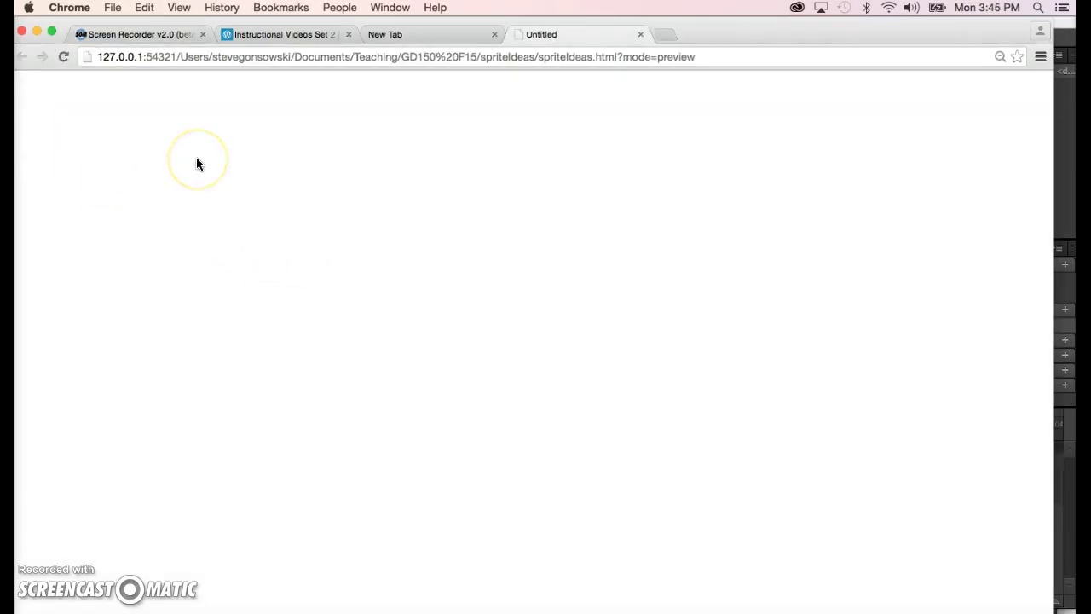
click(808, 607)
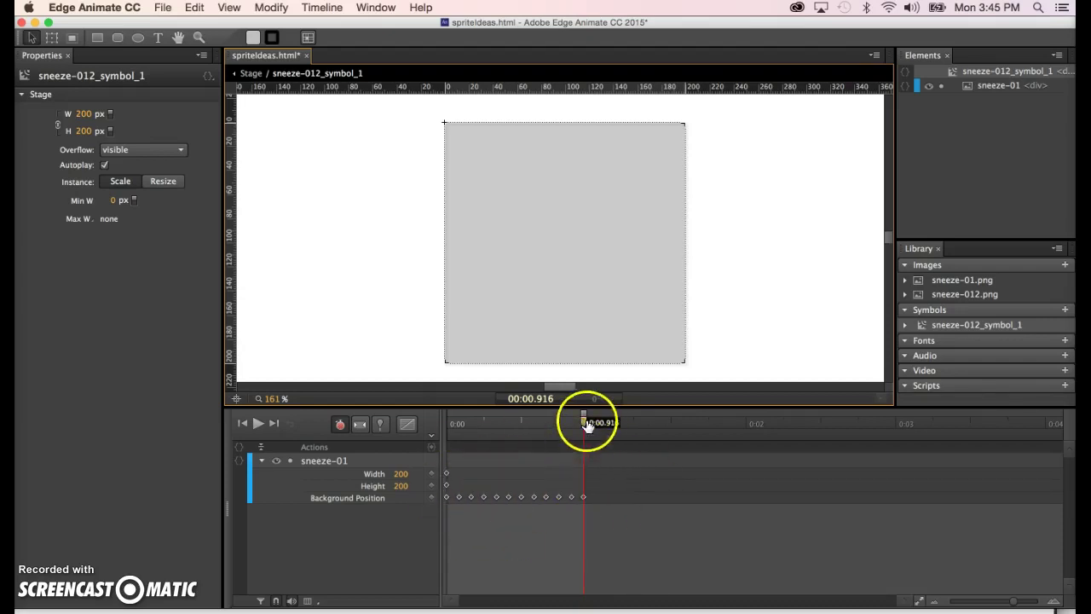
- Leave the symbol's editing view and return to the main Stage
click(251, 74)
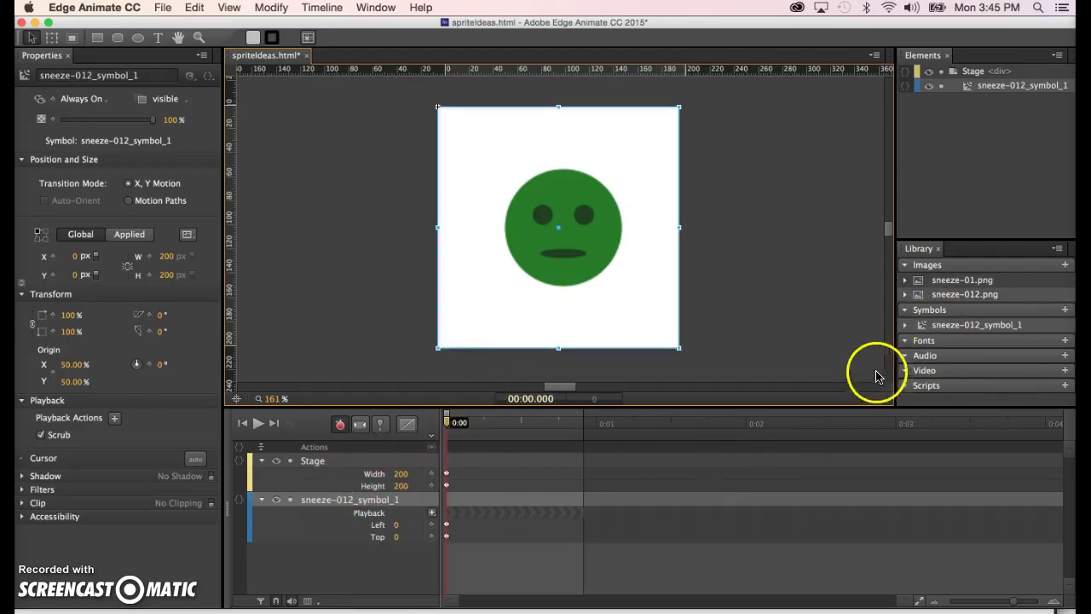
click(921, 332)
drag(920, 331, 601, 239)
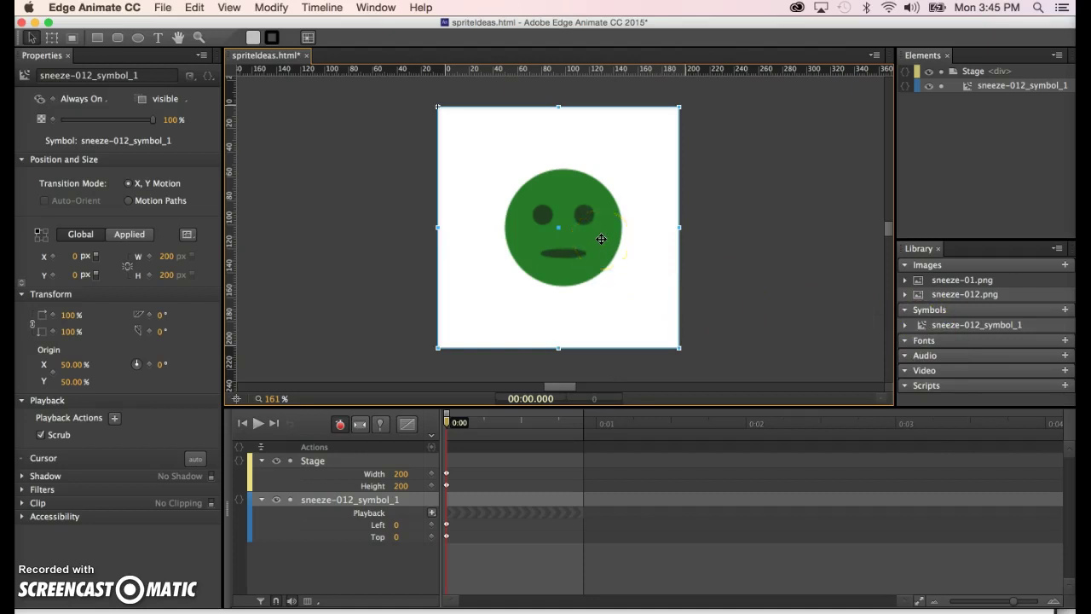
- Open the sneeze symbol instance on the stage for editing and move the playhead to its last keyframe at 0:00.916
double_click(601, 240)
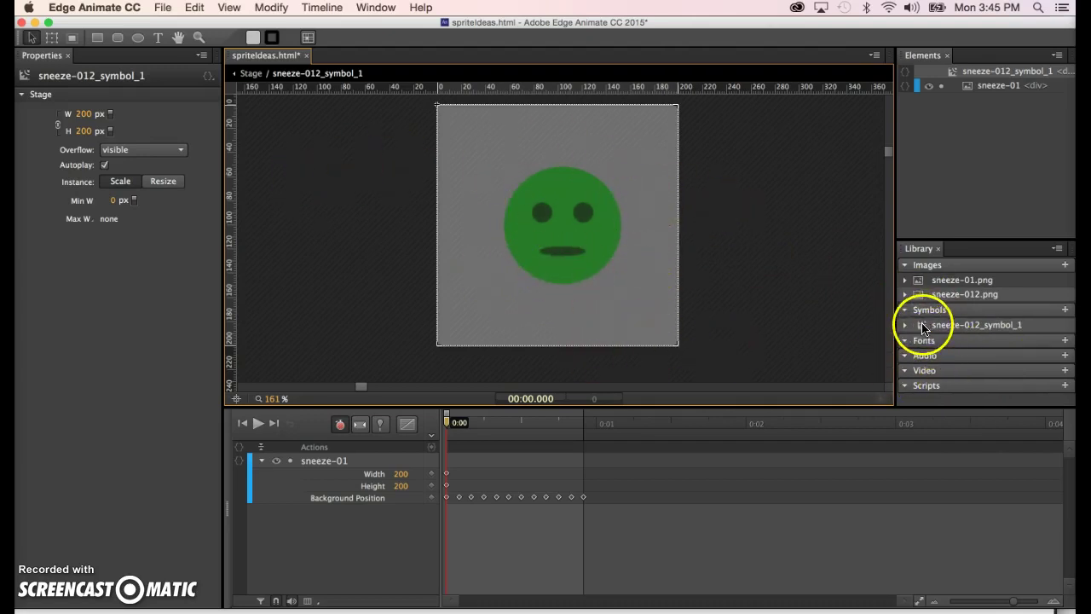
click(448, 424)
drag(448, 425, 580, 436)
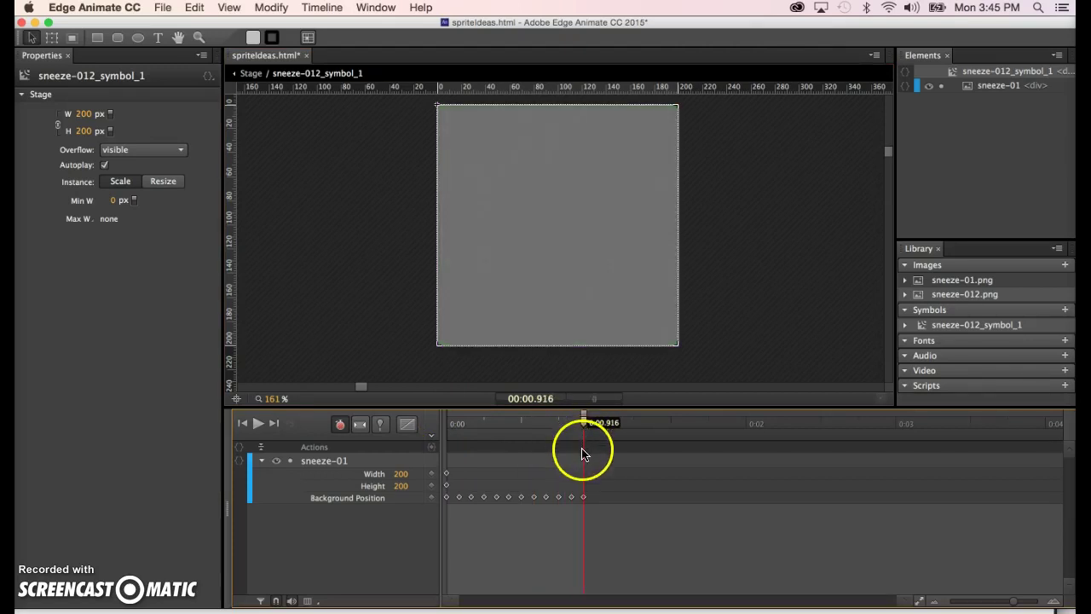
- Add a timeline trigger at 0:00.916 that runs the Play action on the sneeze-012_symbol_1 instance
click(431, 452)
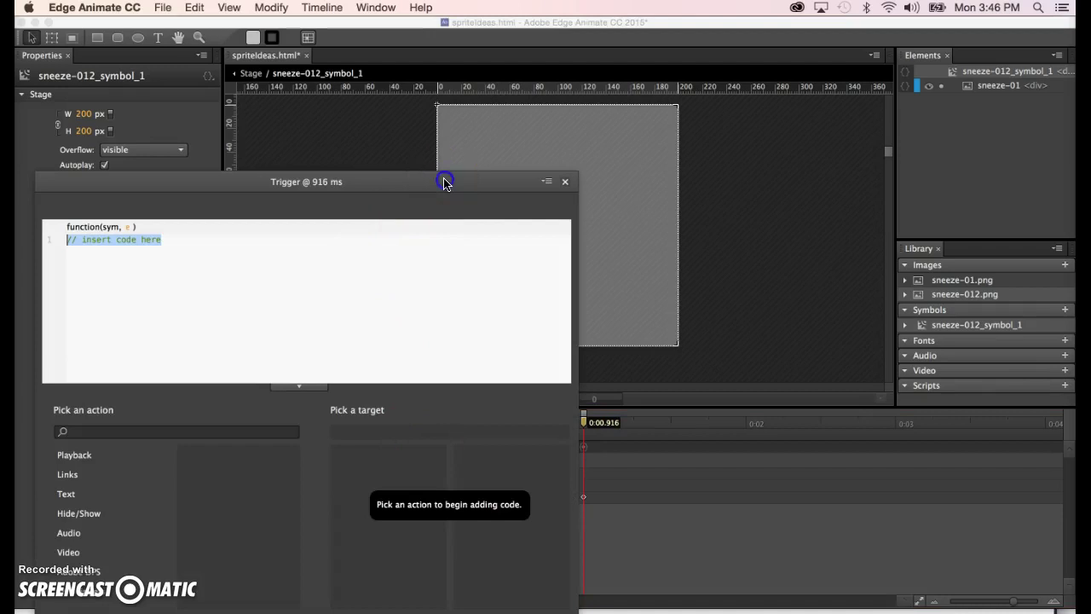
drag(443, 180, 648, 107)
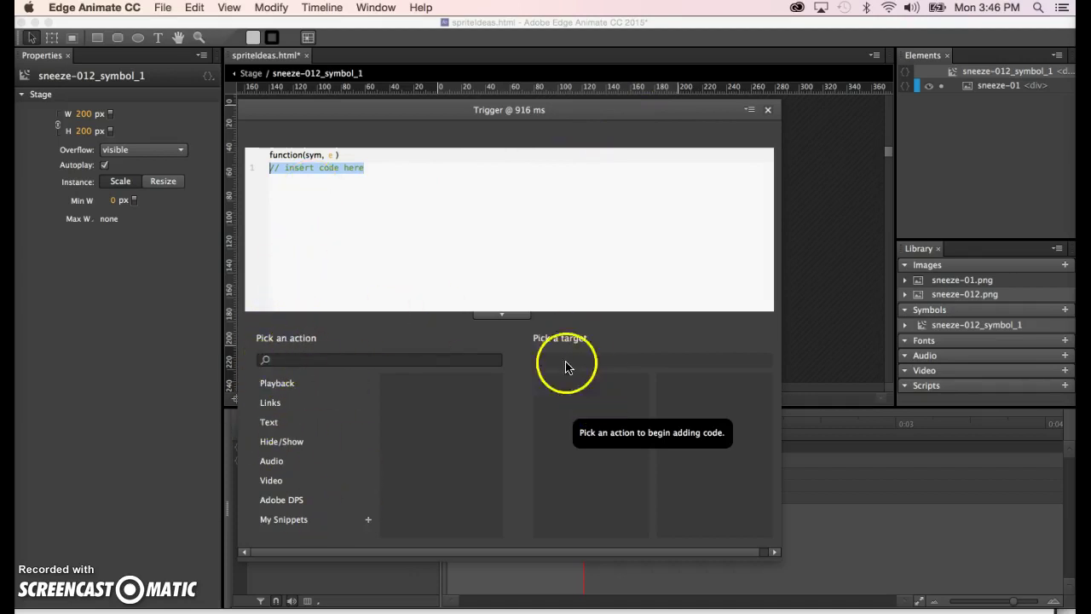
click(278, 385)
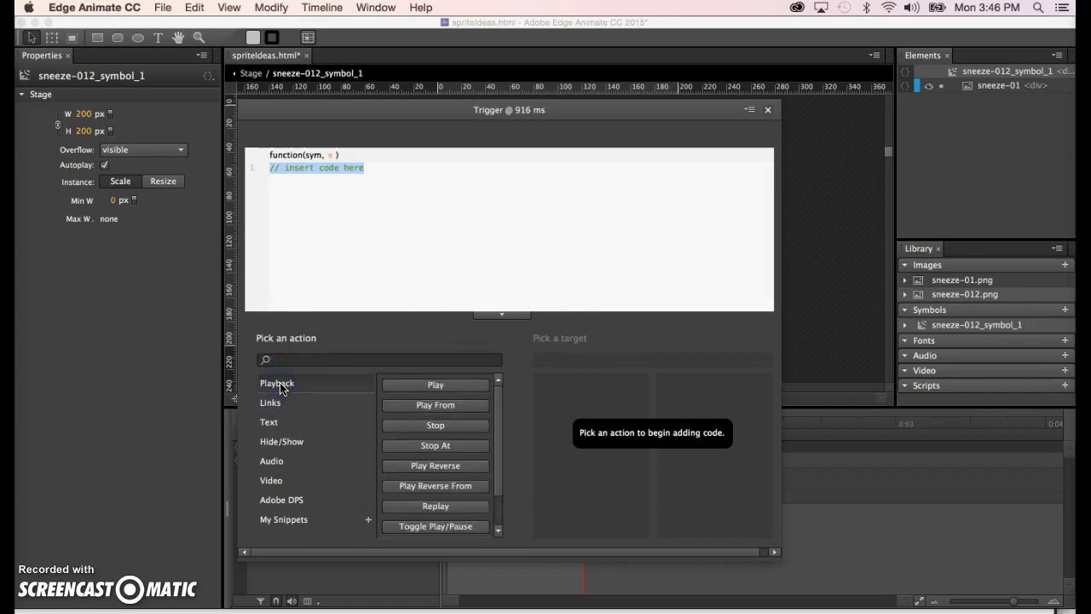
click(447, 386)
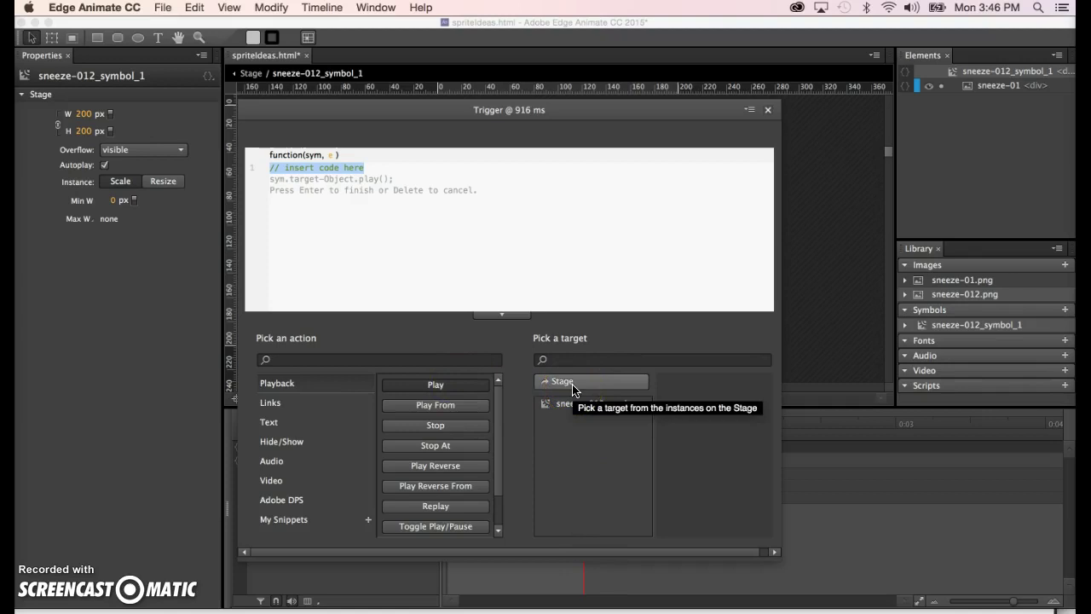
click(605, 405)
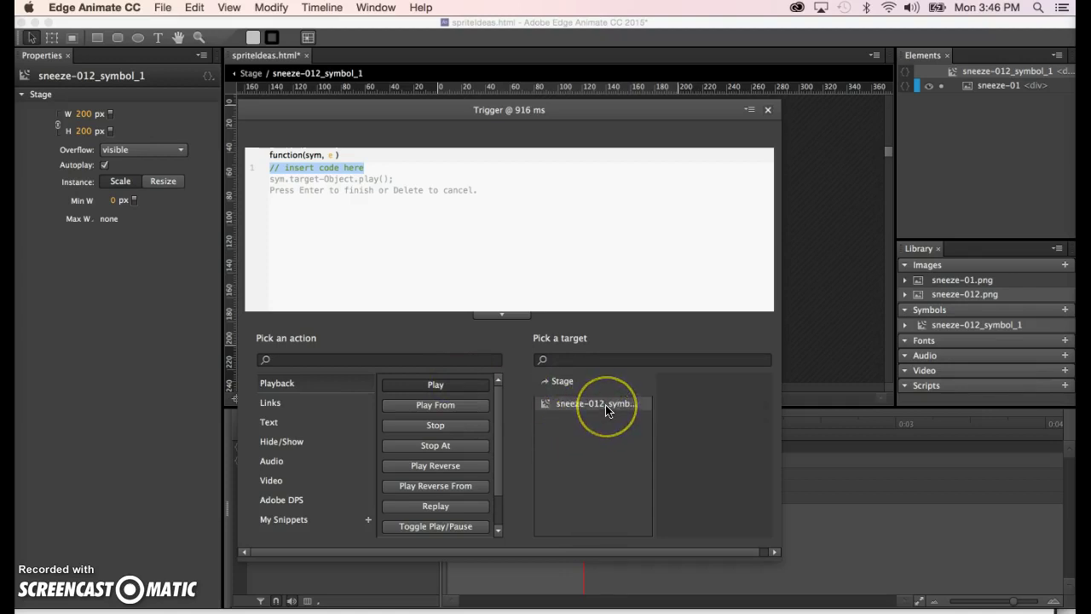
click(606, 406)
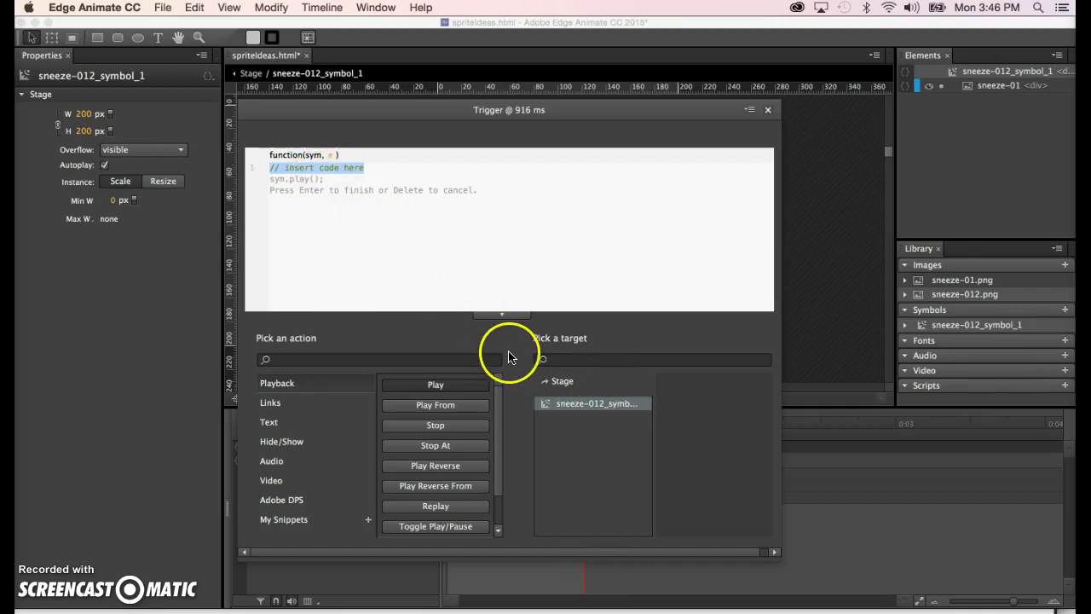
key(Return)
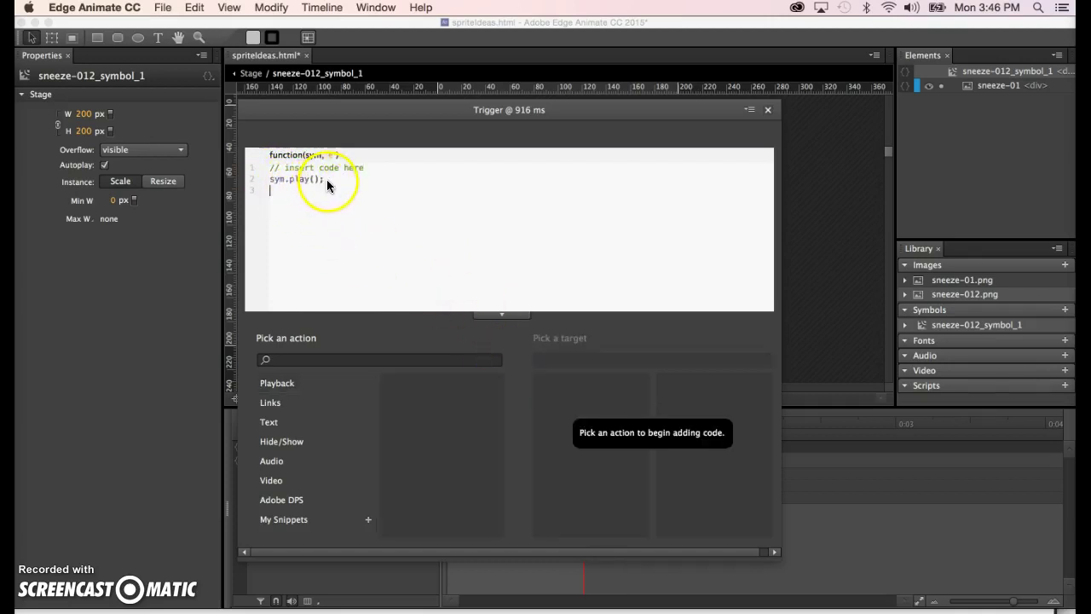
- Delete the placeholder comment above sym.play() in the 916 ms trigger and close its code editor
drag(328, 180, 271, 180)
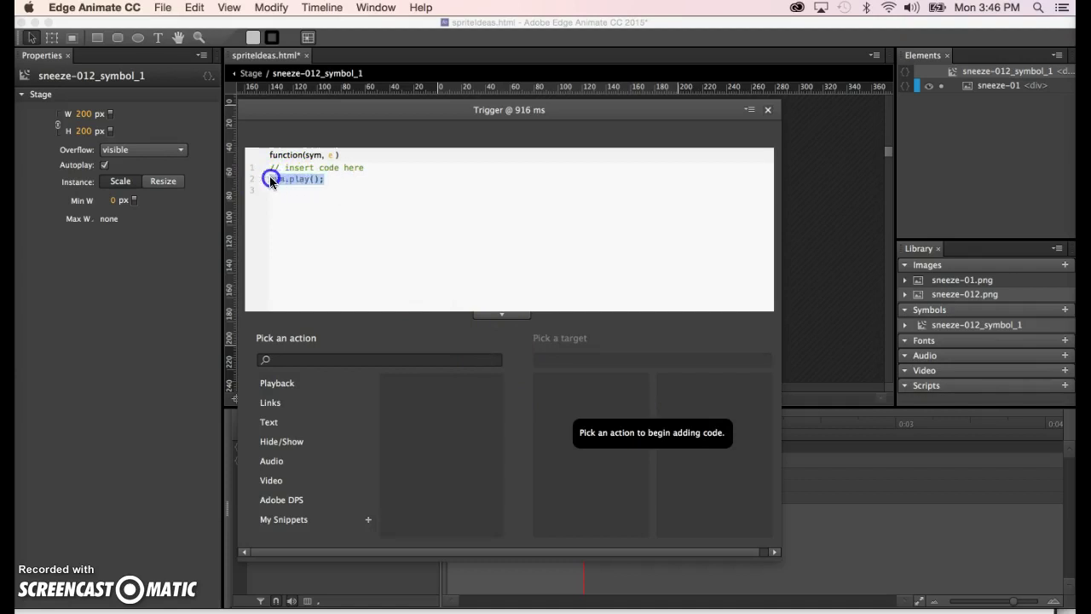
drag(367, 168, 220, 161)
key(BackSpace)
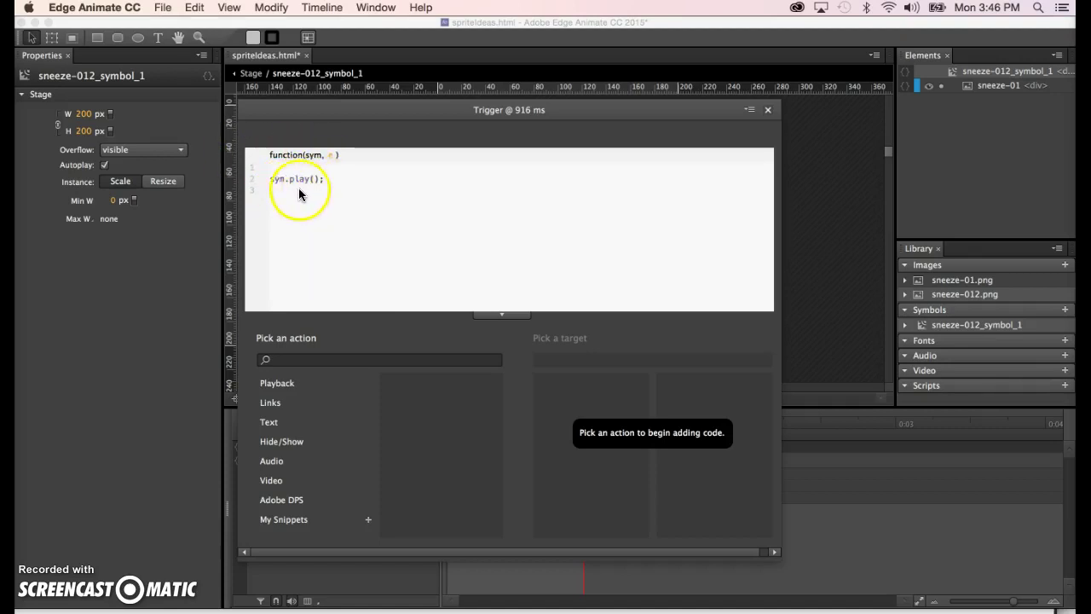
click(768, 109)
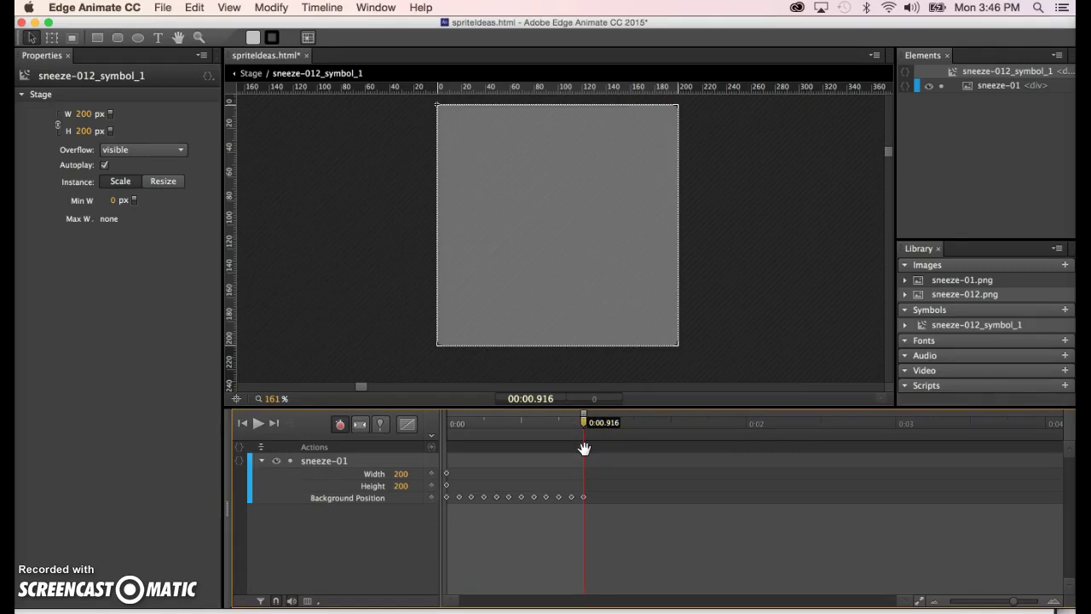
- Preview the composition in the browser to check the sneeze playback, and return to Edge Animate
key(super+Return)
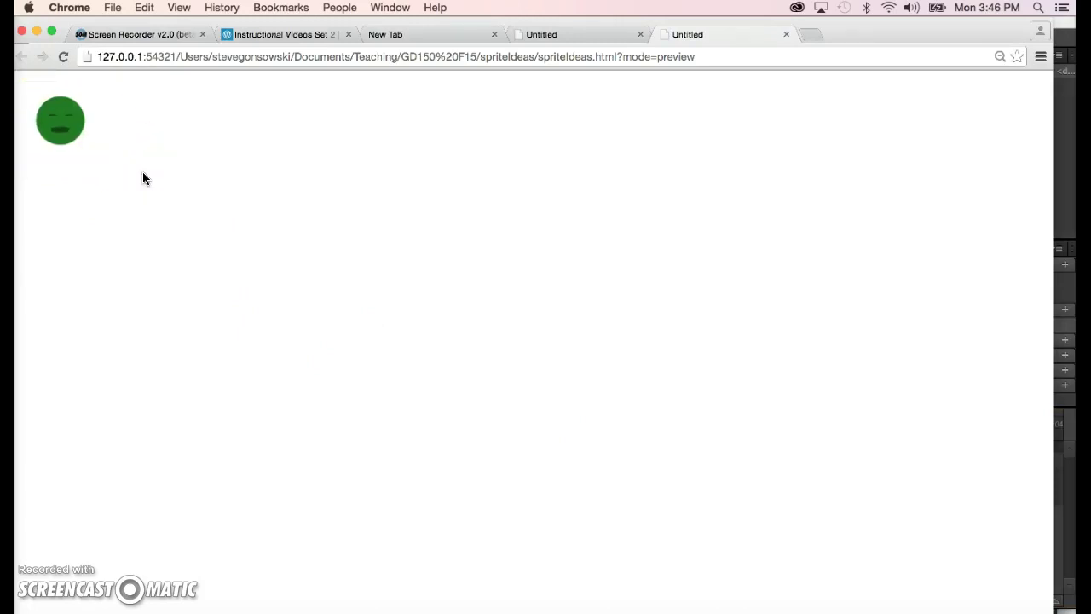
click(392, 395)
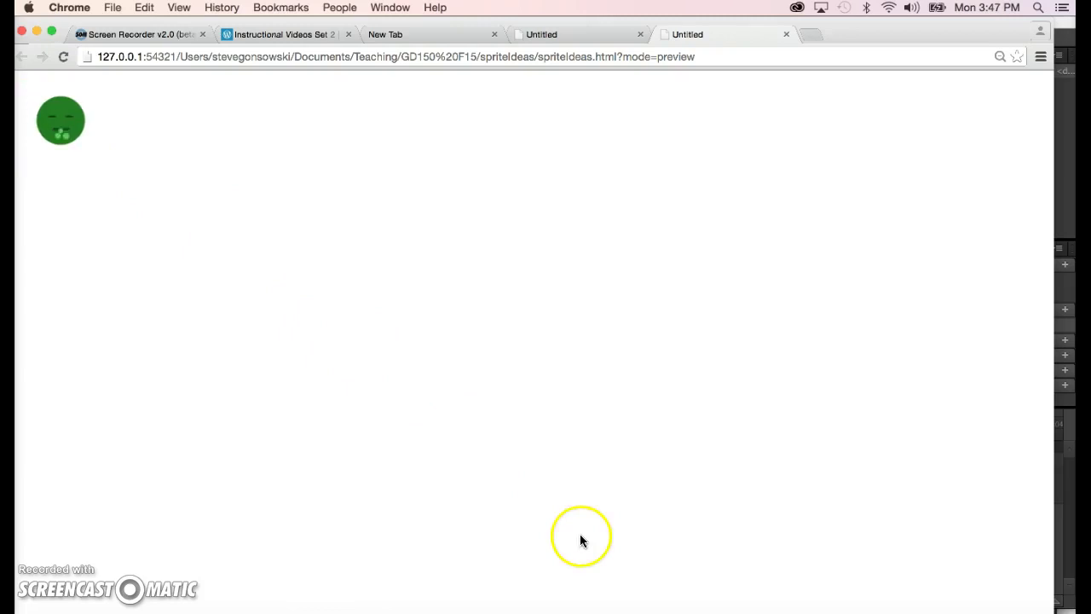
click(832, 612)
click(730, 438)
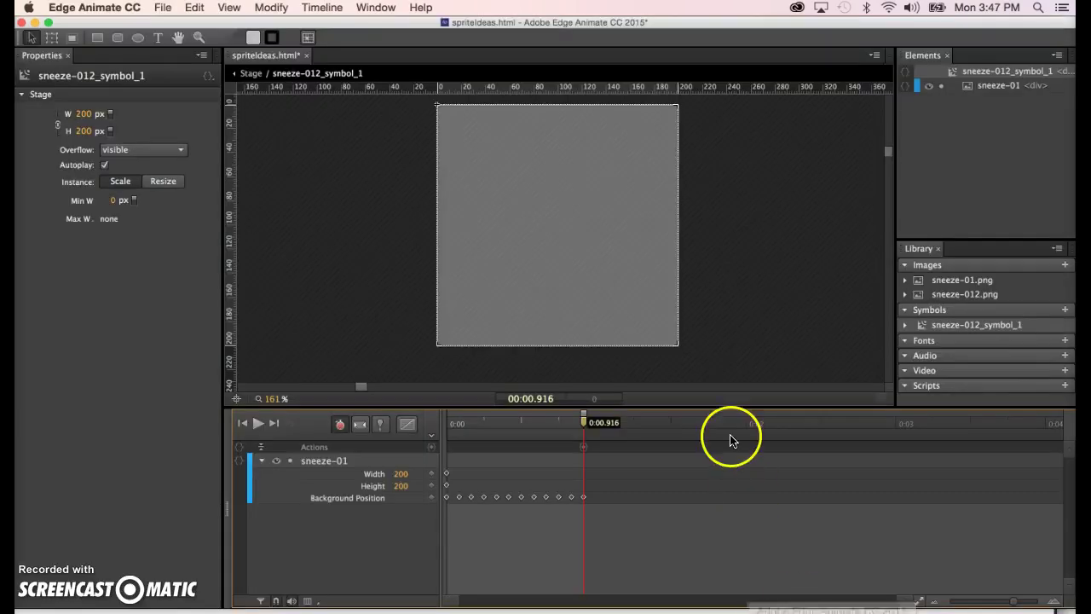
- Move the playhead to 0:00.833 and add a trigger there that runs Play on the sneeze symbol
drag(586, 424, 576, 426)
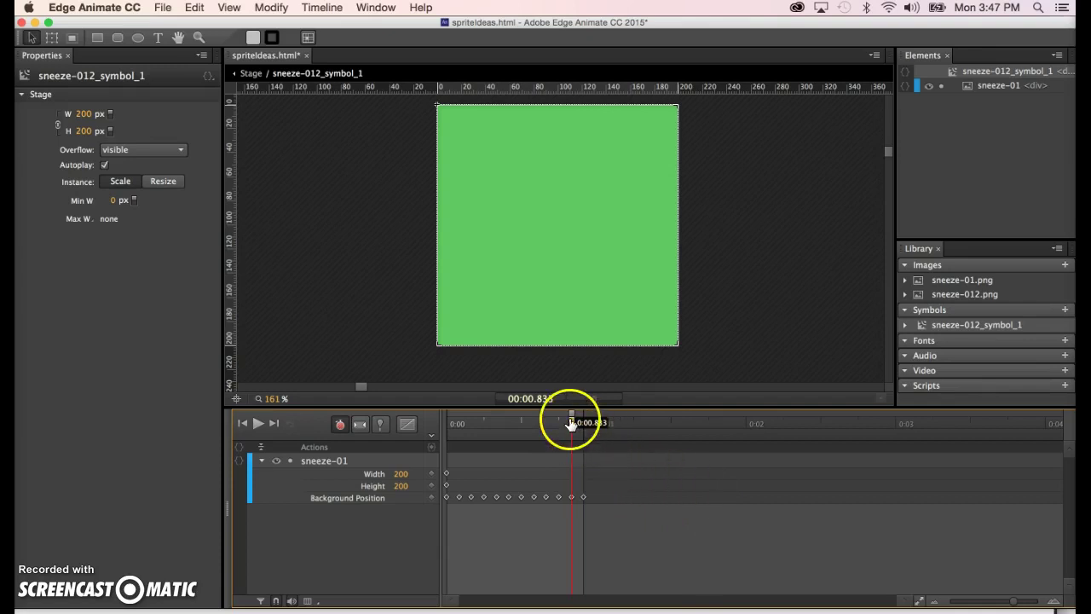
mouse_move(570, 421)
mouse_down()
mouse_move(538, 427)
mouse_move(584, 429)
mouse_move(575, 432)
mouse_up()
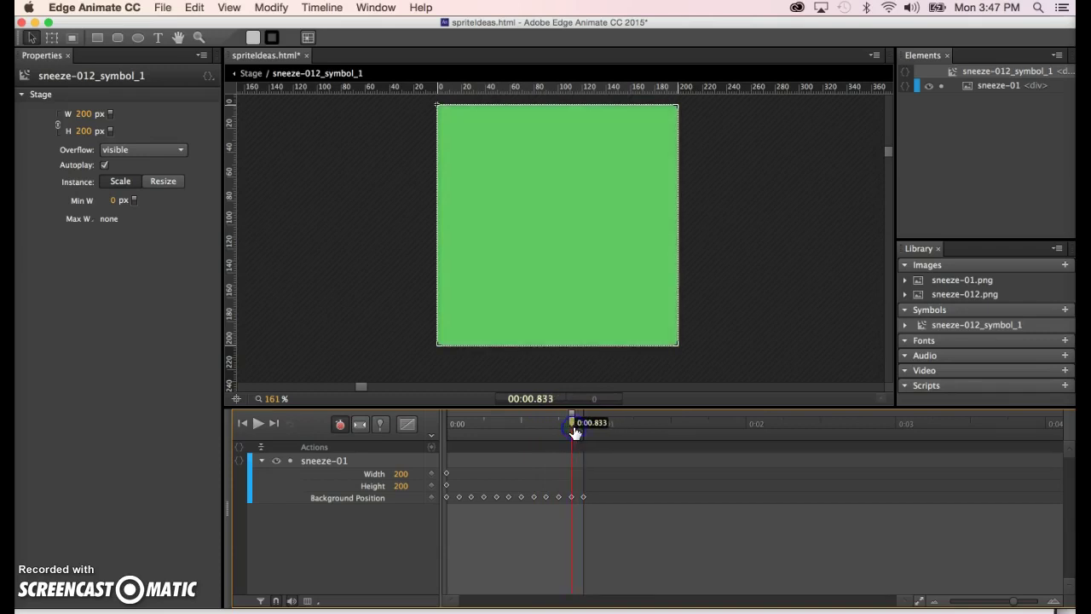
click(431, 447)
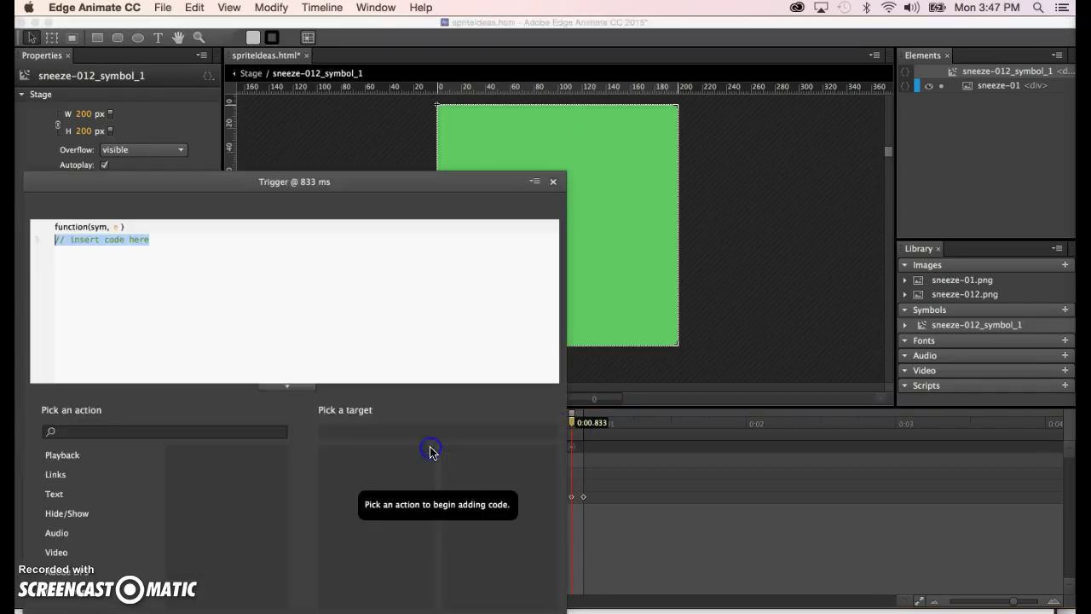
click(64, 454)
click(203, 460)
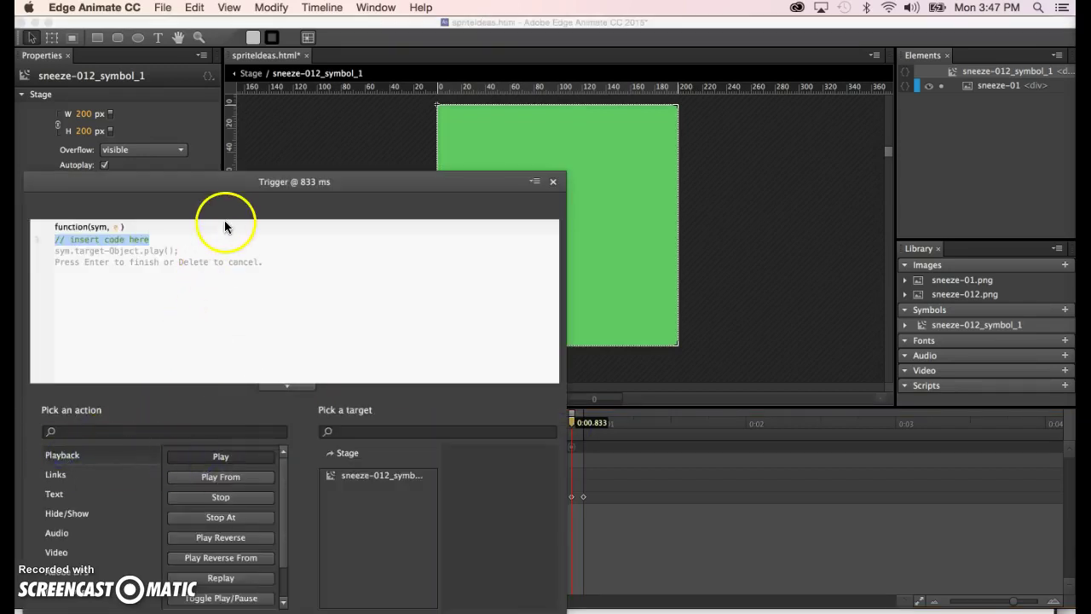
drag(227, 176, 496, 86)
click(642, 388)
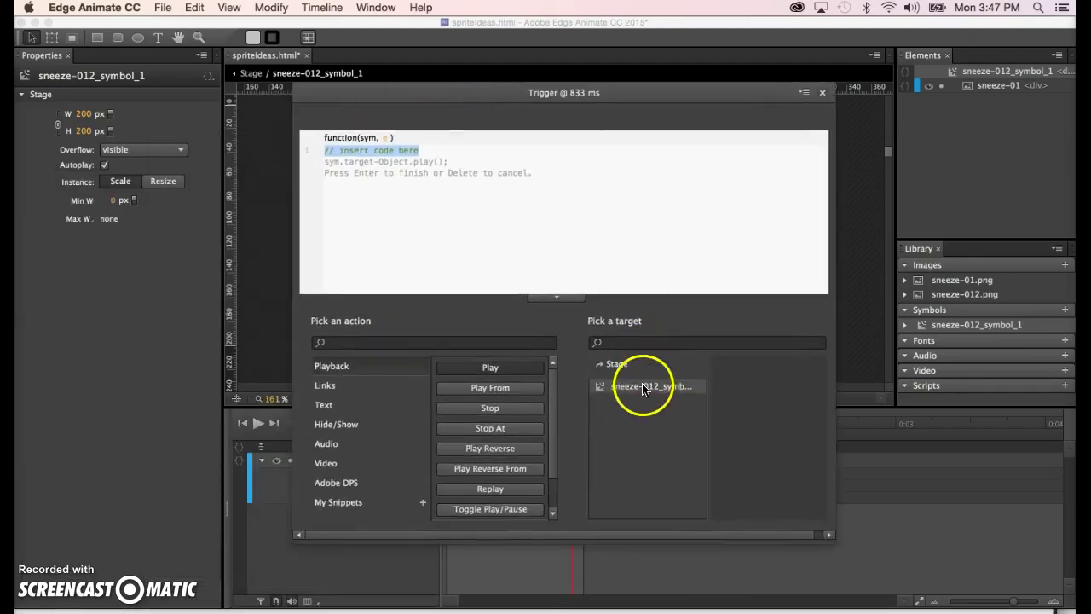
key(Return)
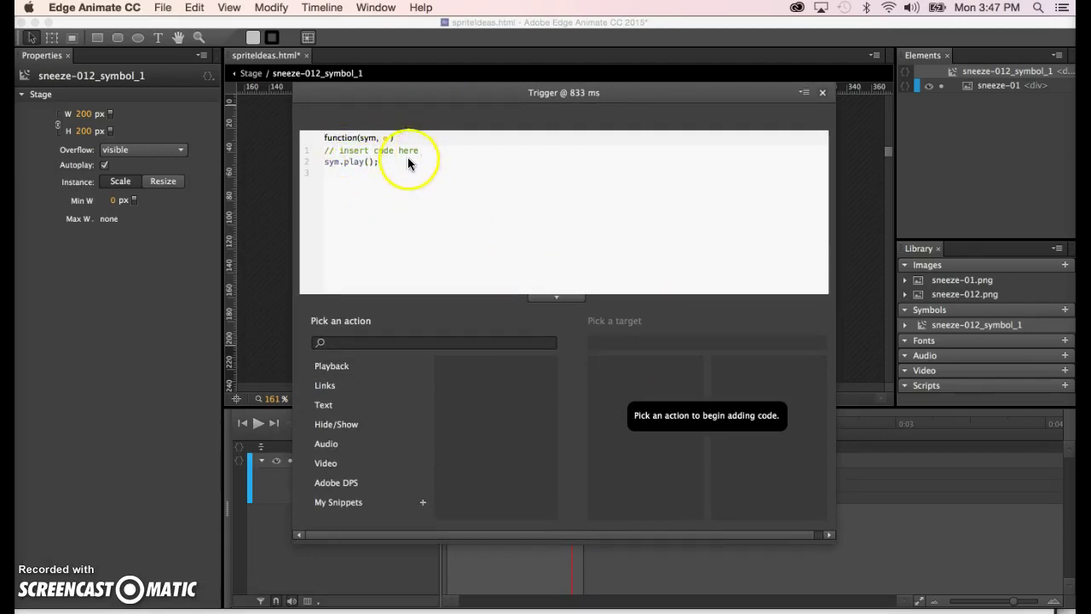
- Remove the placeholder comment from the 833 ms trigger's code and close the code editor
drag(424, 152, 211, 127)
key(BackSpace)
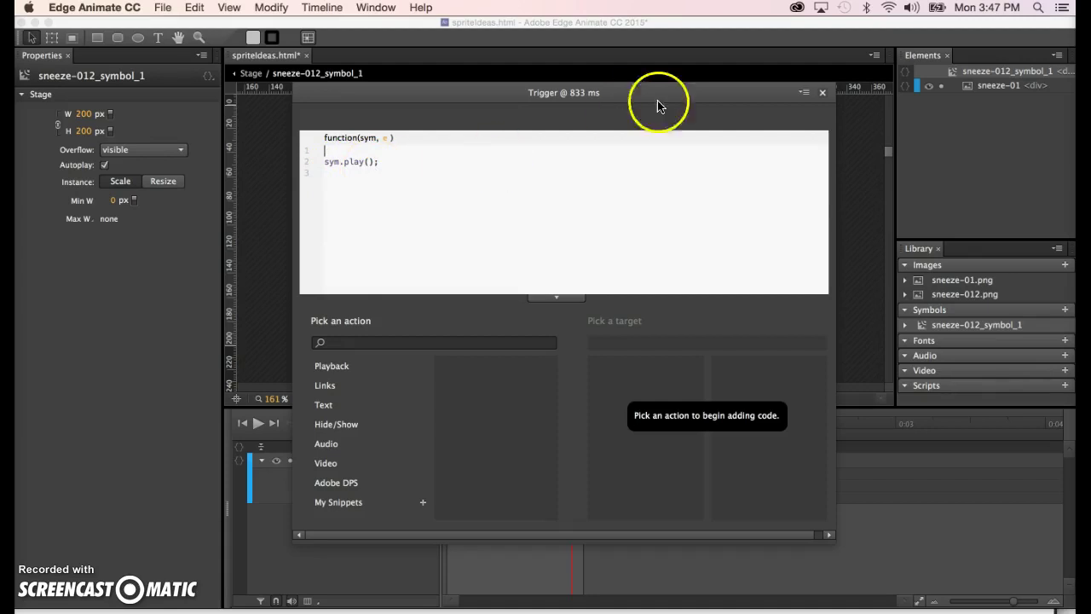
click(824, 94)
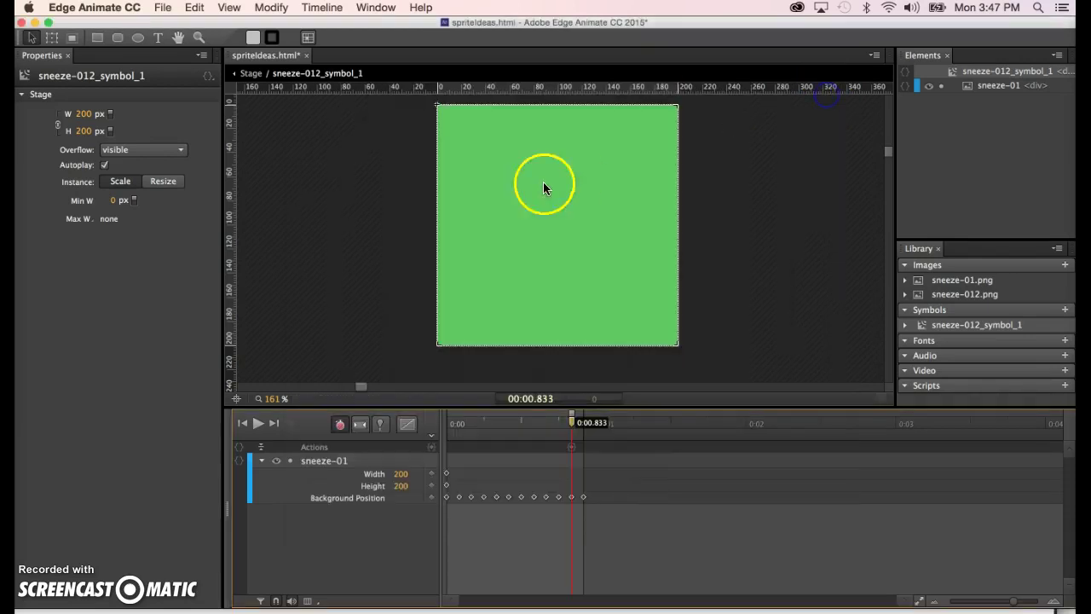
- Preview the composition in the browser to test the 833 ms trigger, and return to the symbol's timeline
key(super+Return)
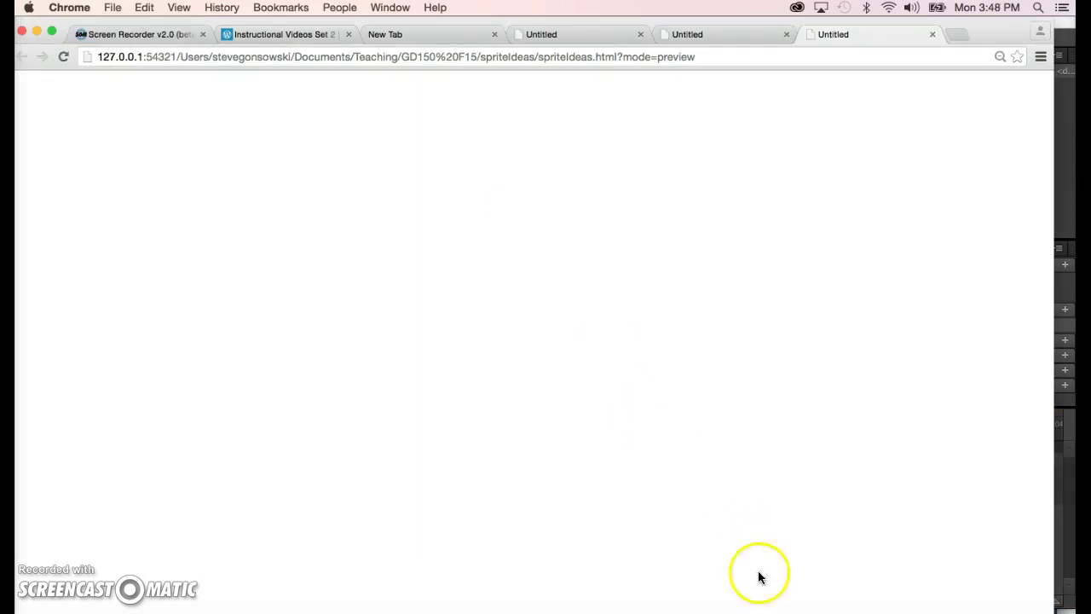
click(831, 612)
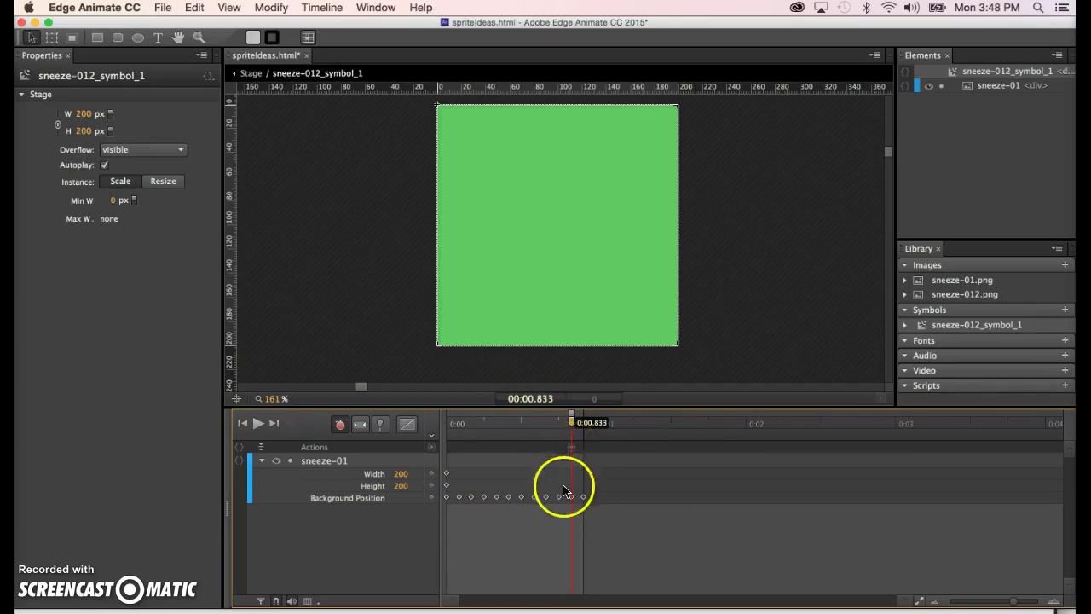
click(574, 427)
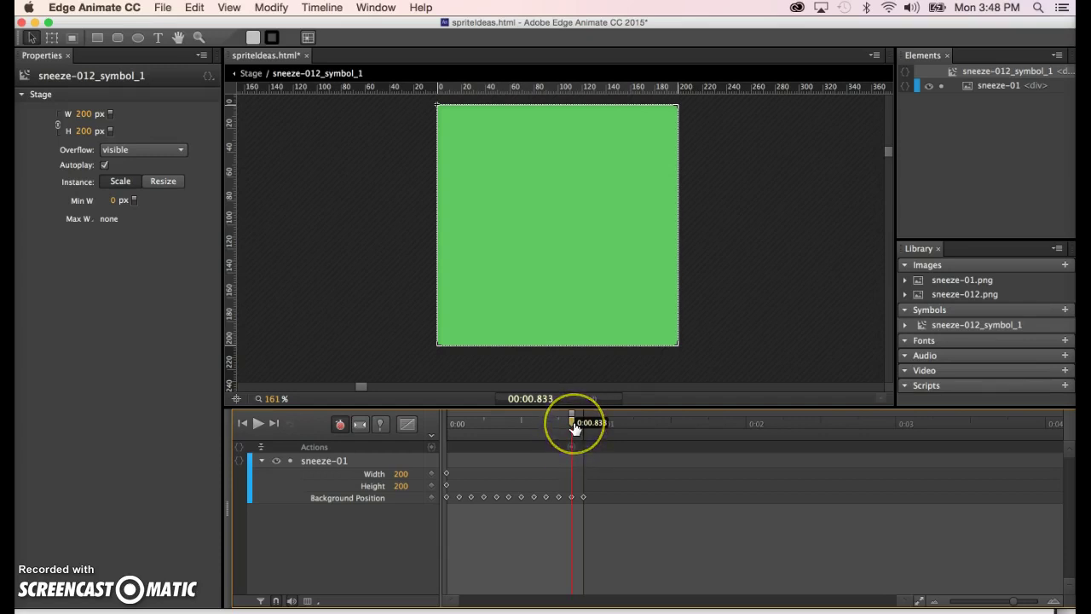
click(598, 427)
- Edit the 833 ms trigger's code to sym.play(0); so that playback restarts from the beginning
click(571, 450)
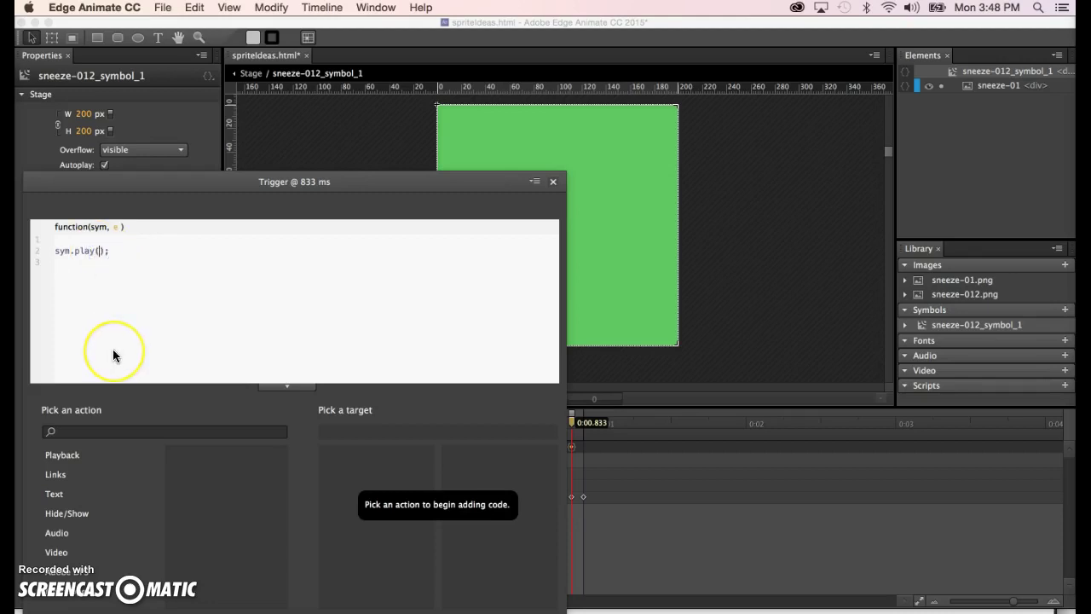
text(0)
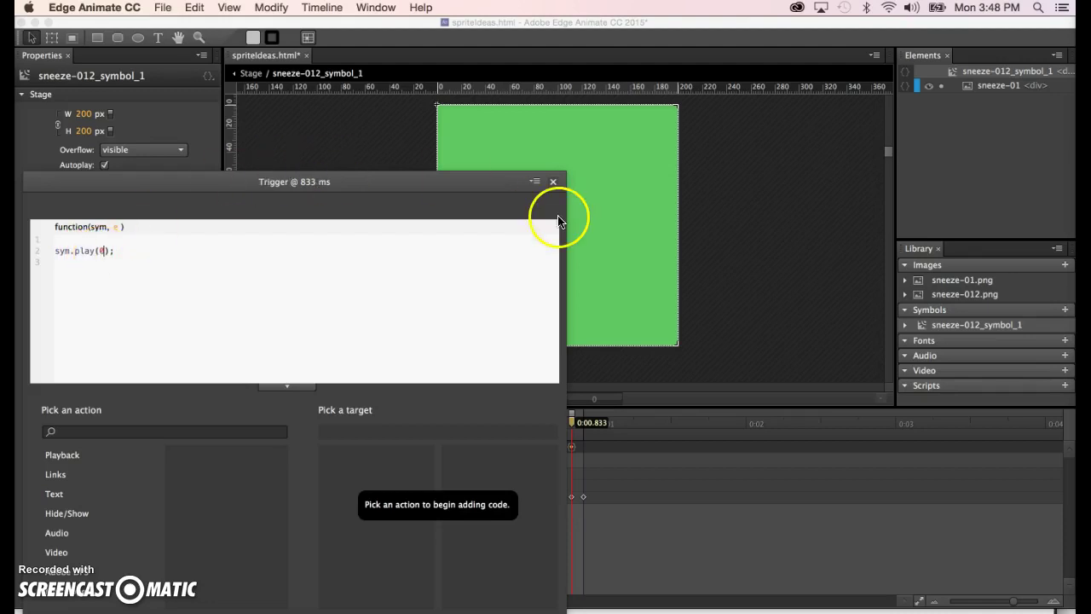
click(555, 183)
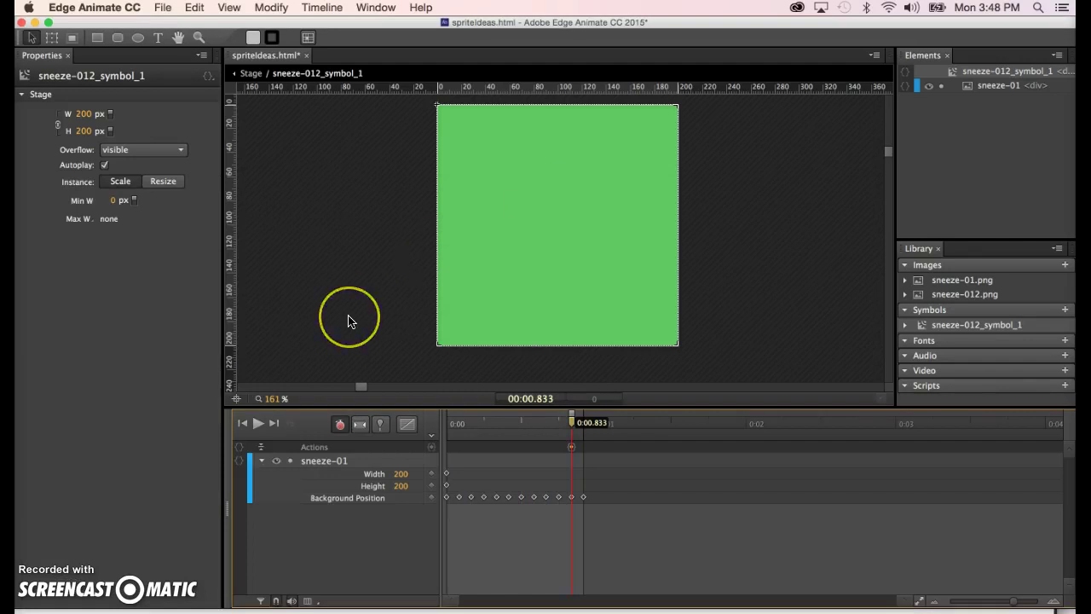
- Preview the composition in the browser to watch the sneeze loop, switching between the browser and Edge Animate
key(super+Return)
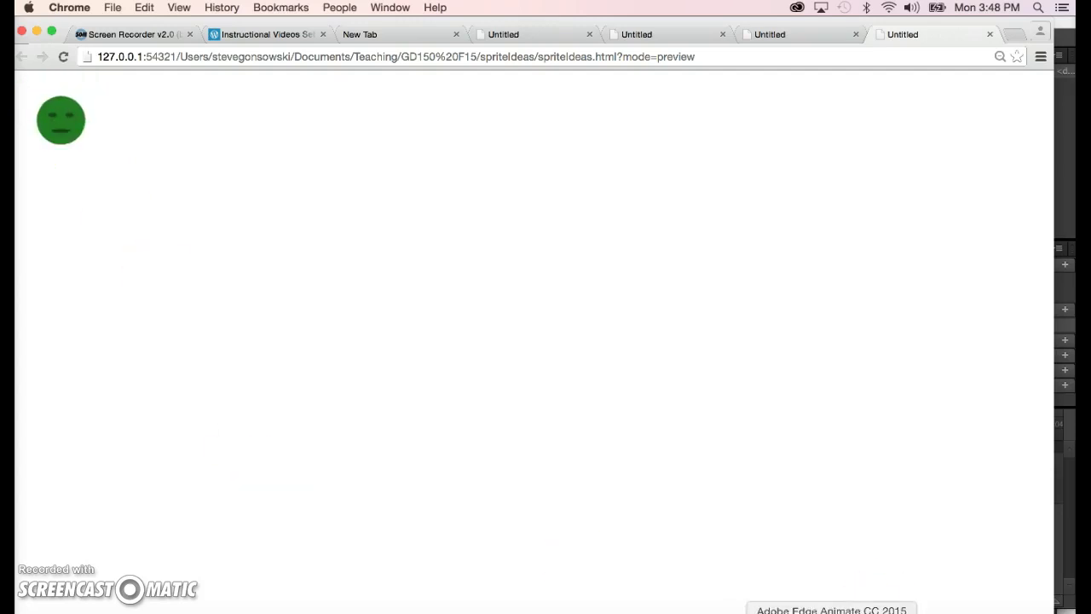
click(831, 612)
click(645, 508)
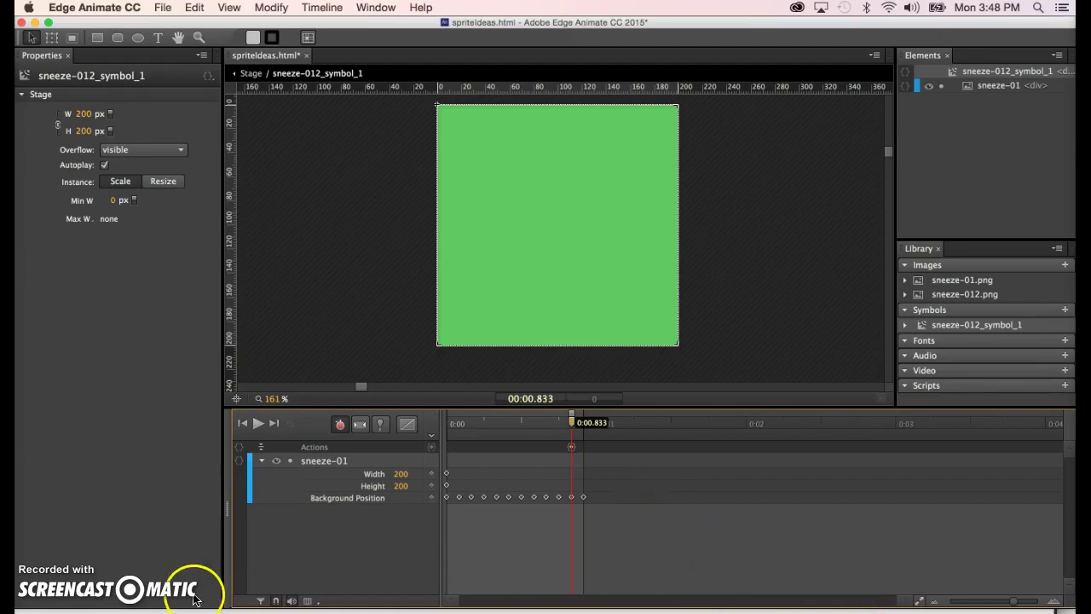
click(214, 612)
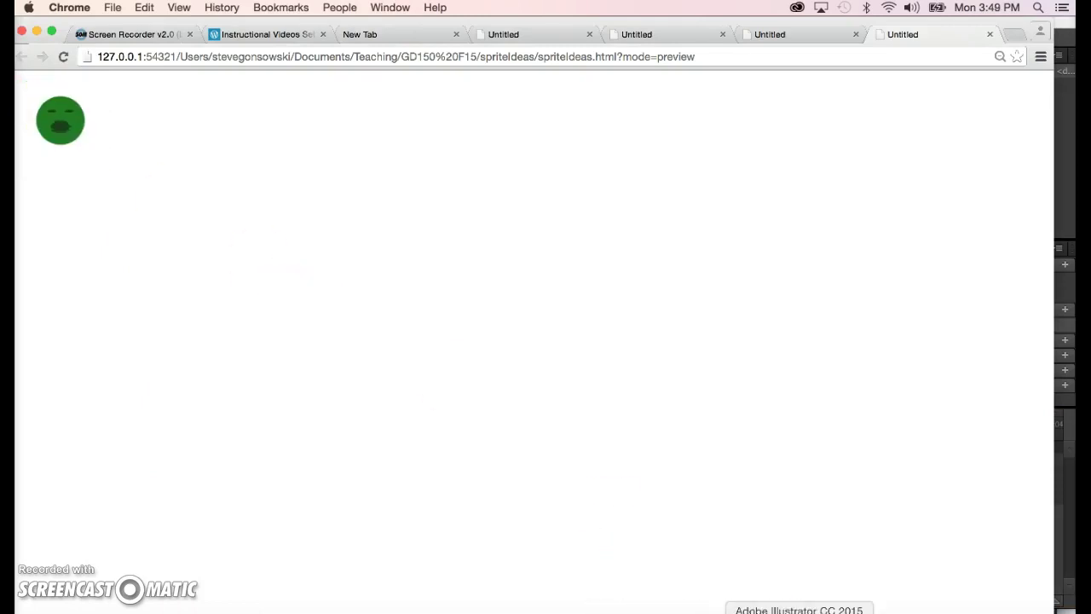
click(806, 612)
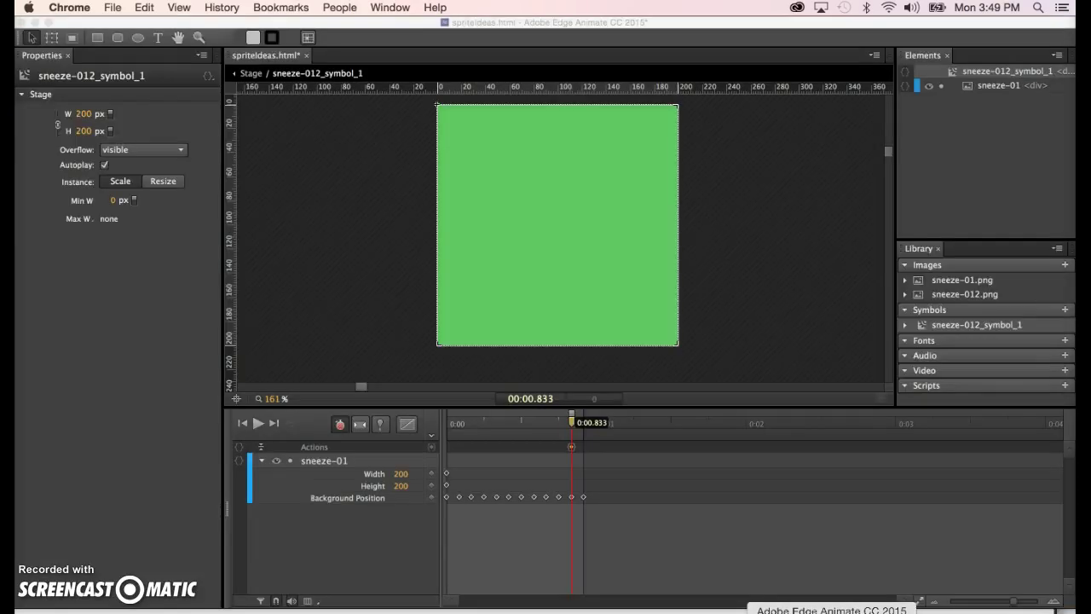
- Move the last Background Position keyframe to about 0:02.5 and the play trigger to about 0:01.75
click(598, 498)
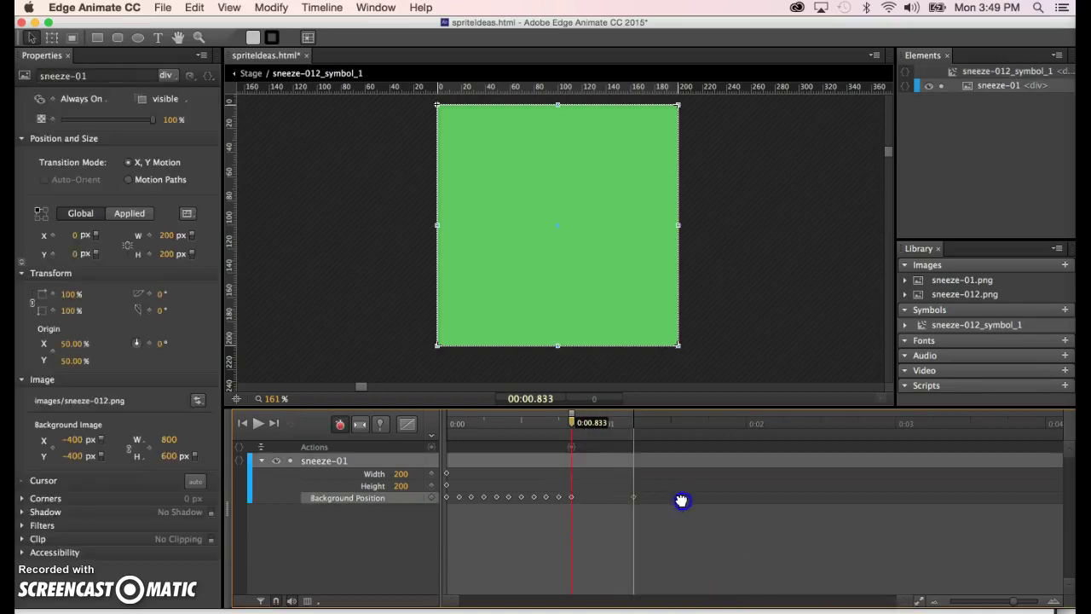
click(817, 506)
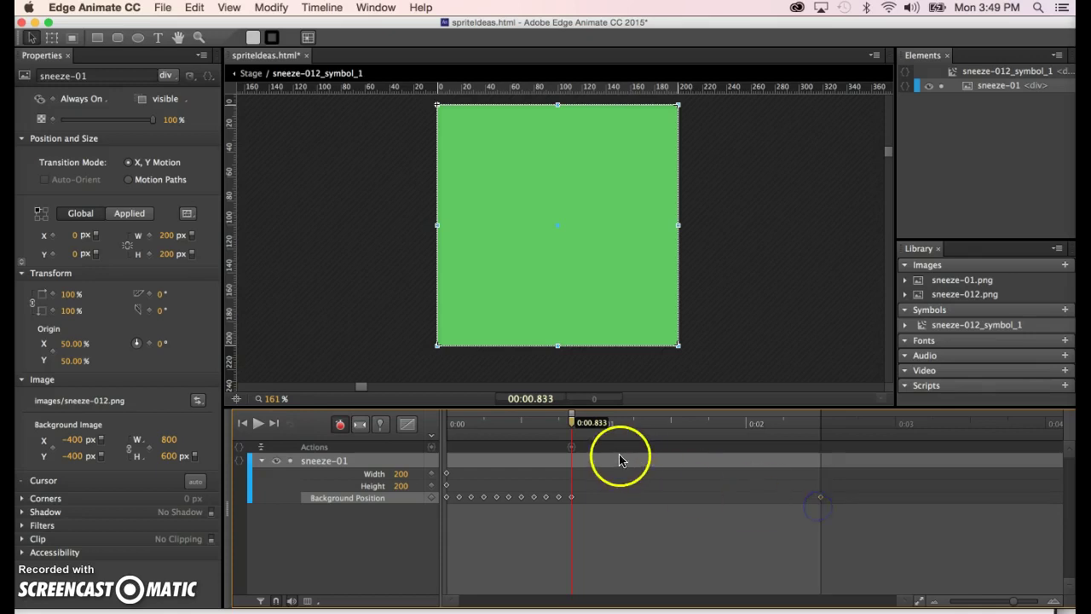
click(570, 451)
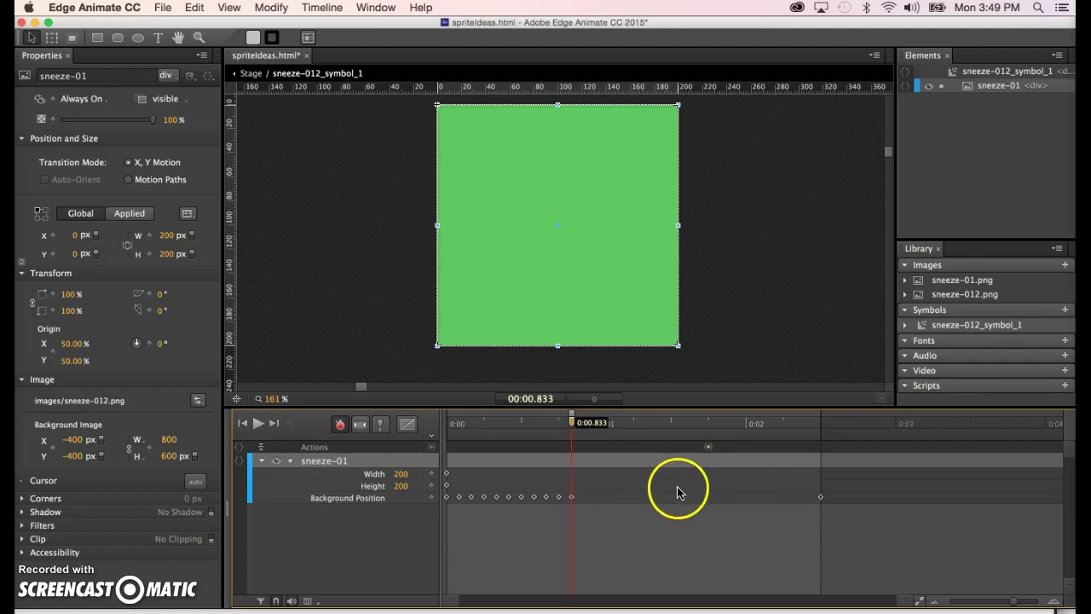
- Preview the composition in the browser to check the loop with the moved trigger
key(super+Return)
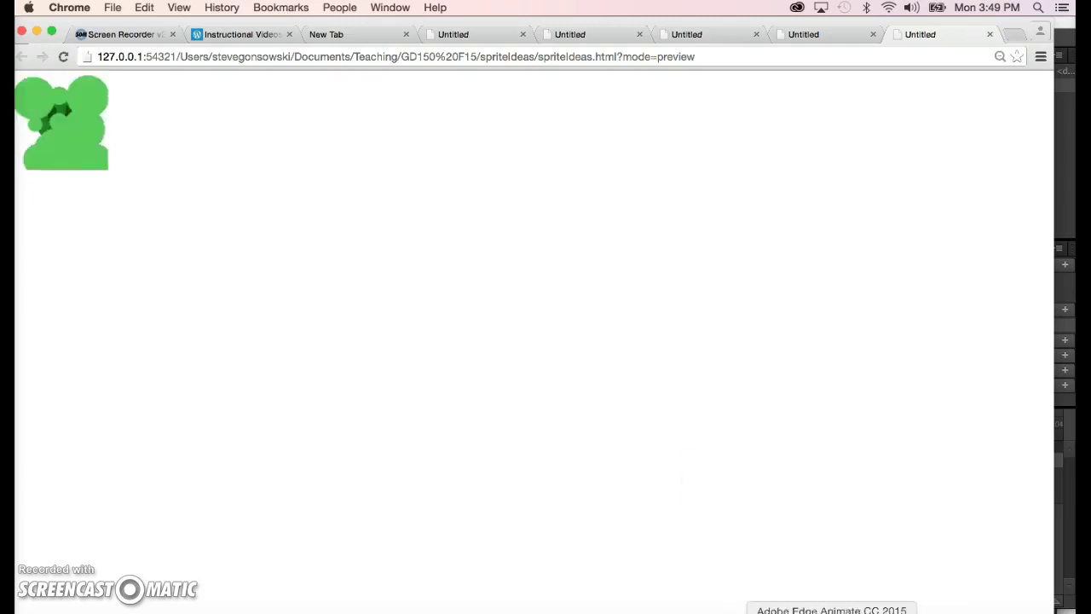
- Switch back to Edge Animate and delete the Width and Height keyframes of the sneeze-01 element
click(831, 612)
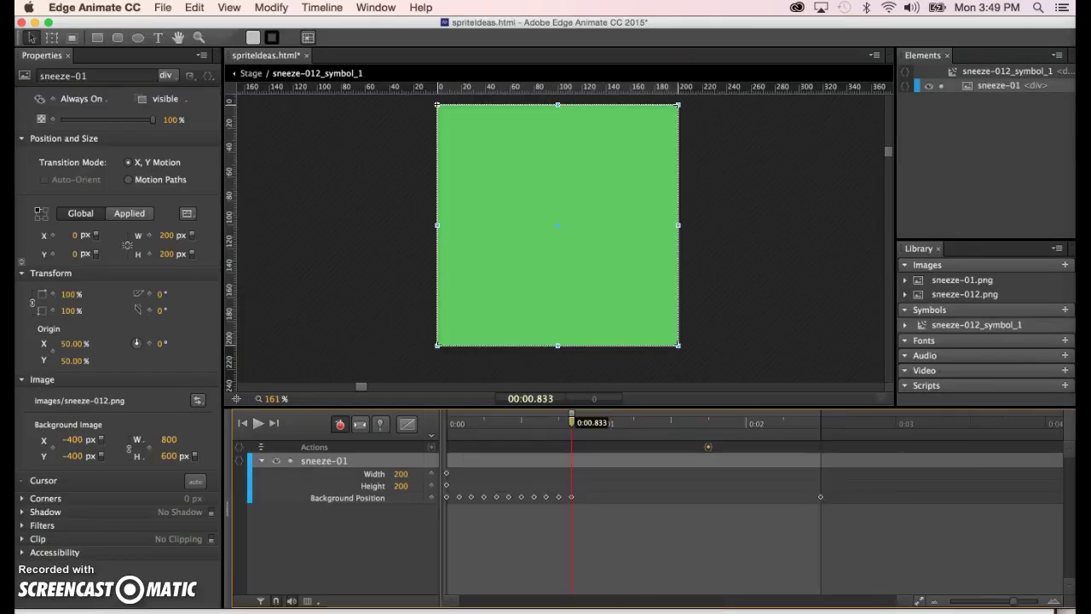
click(563, 498)
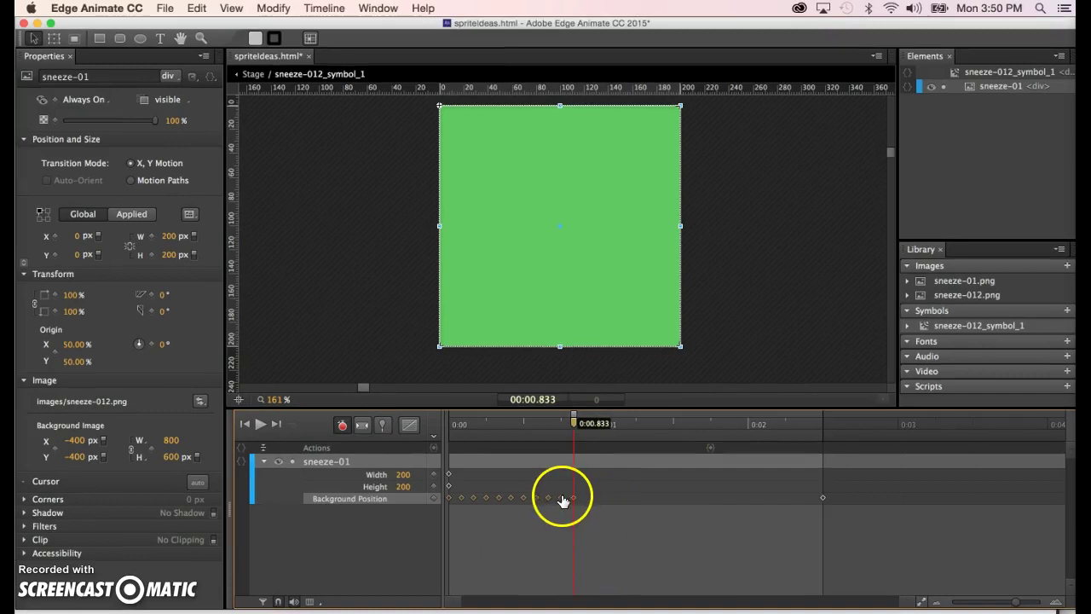
click(381, 477)
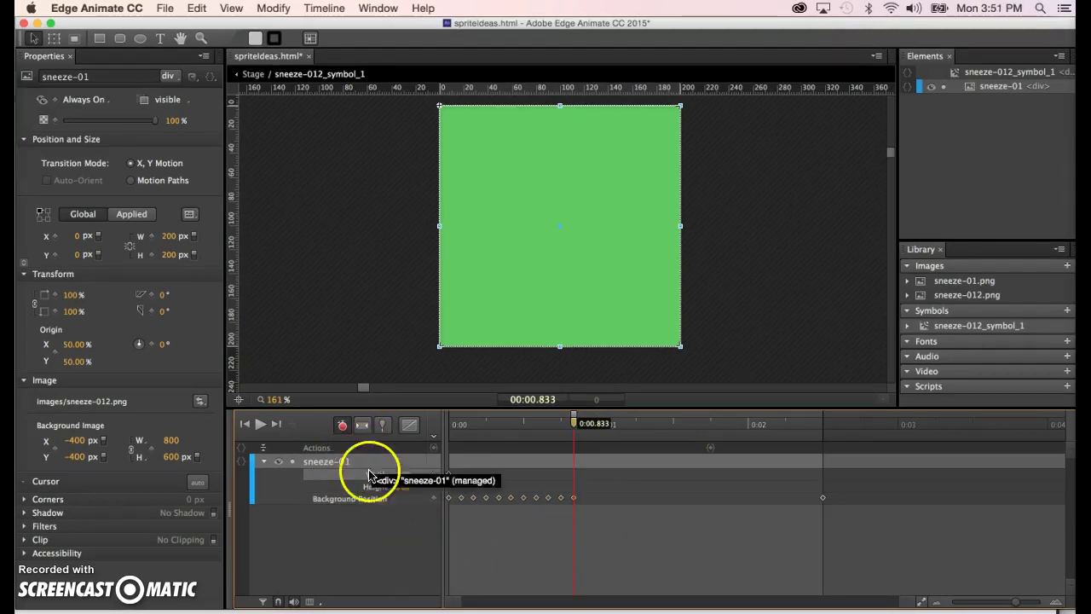
click(368, 488)
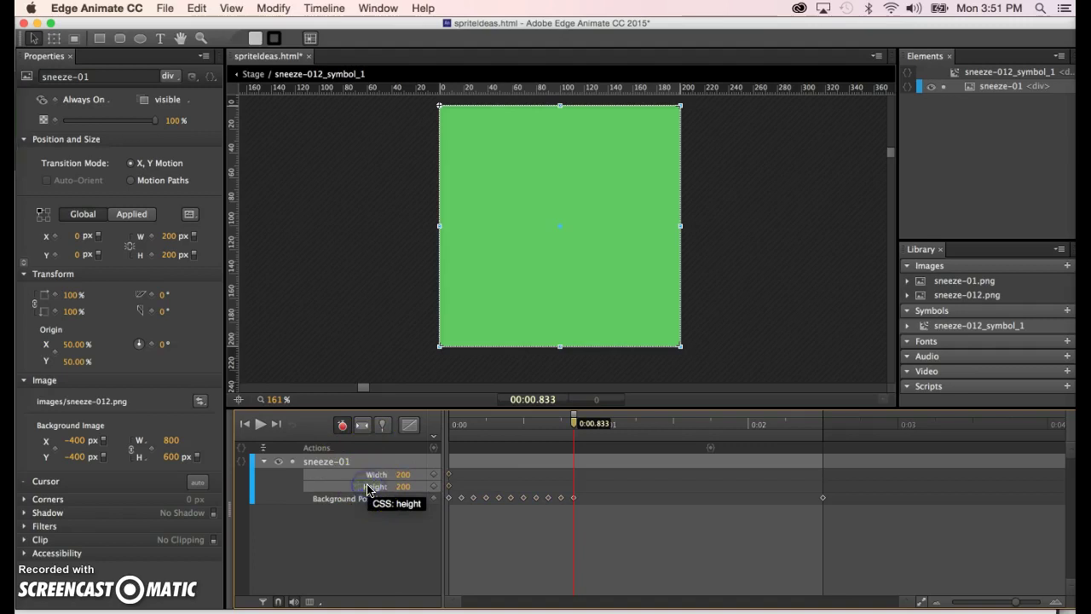
key(Delete)
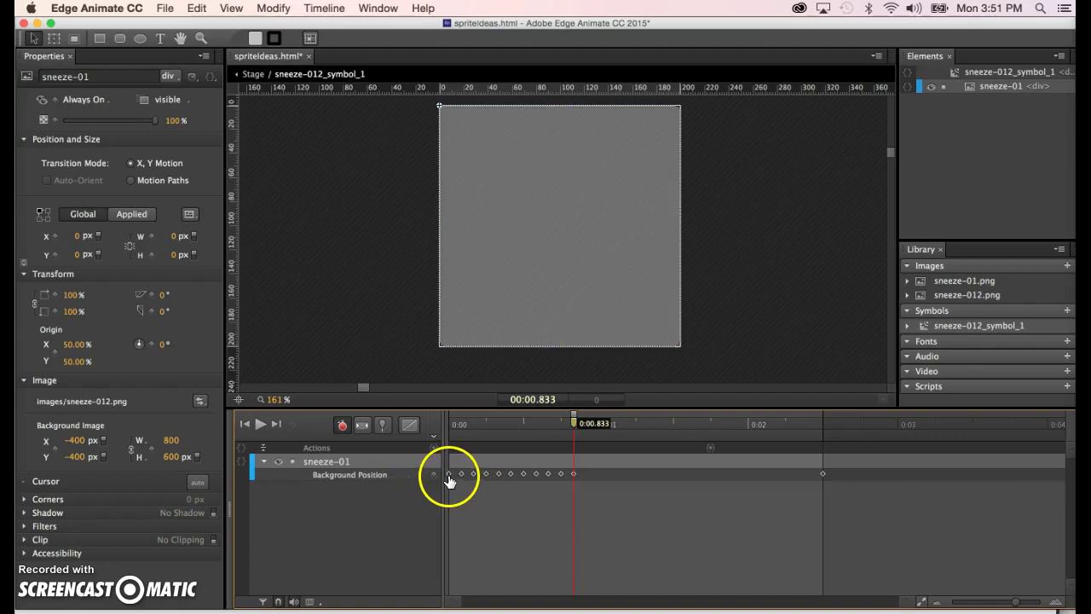
- Shift all Background Position keyframes except the last one later, so that the sequence starts at about 0:00.5
click(448, 475)
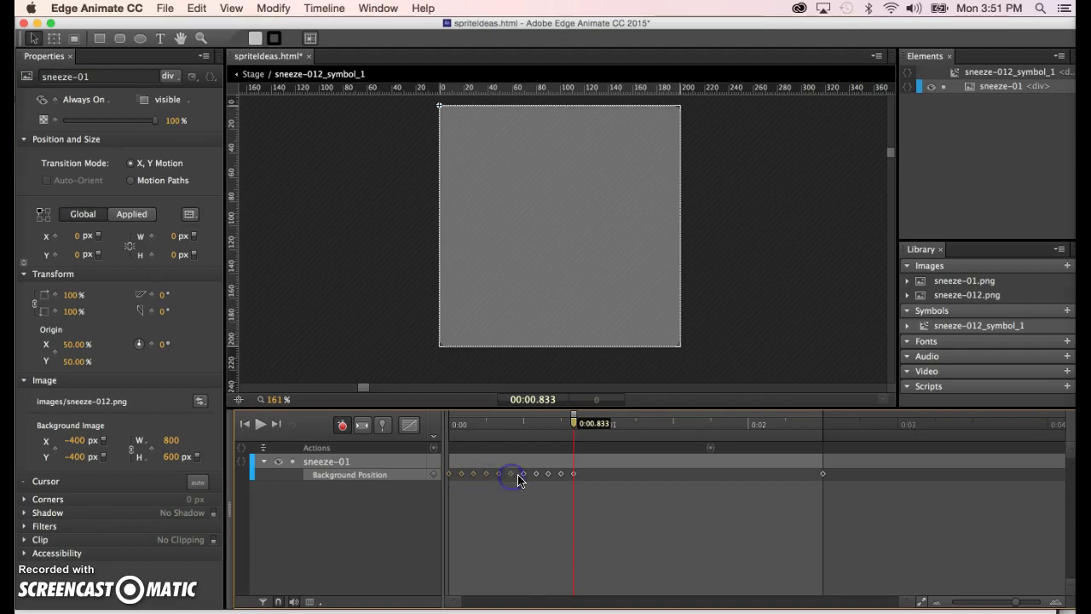
click(545, 475)
drag(535, 479, 605, 476)
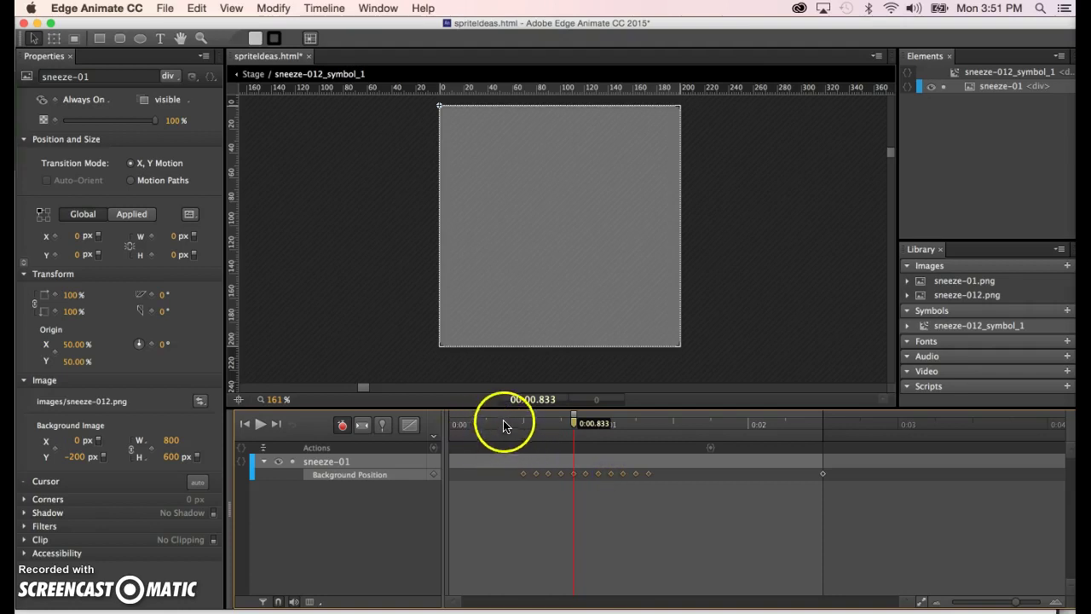
- Move the play trigger to about 0:02.3, preview the composition in the browser, and return to Edge Animate
click(716, 451)
drag(718, 452, 795, 454)
click(691, 534)
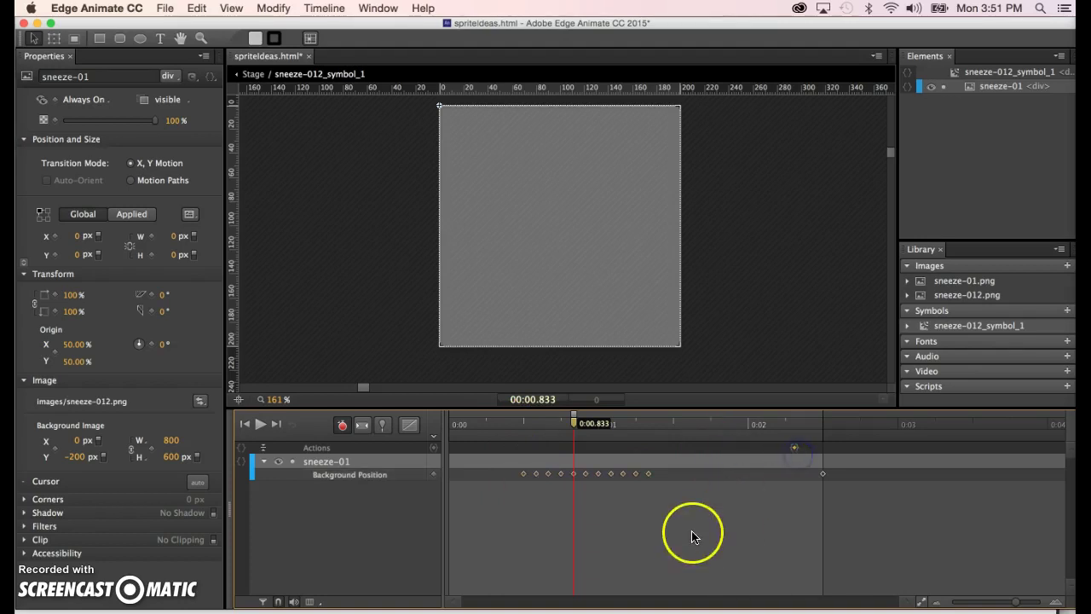
key(super+Return)
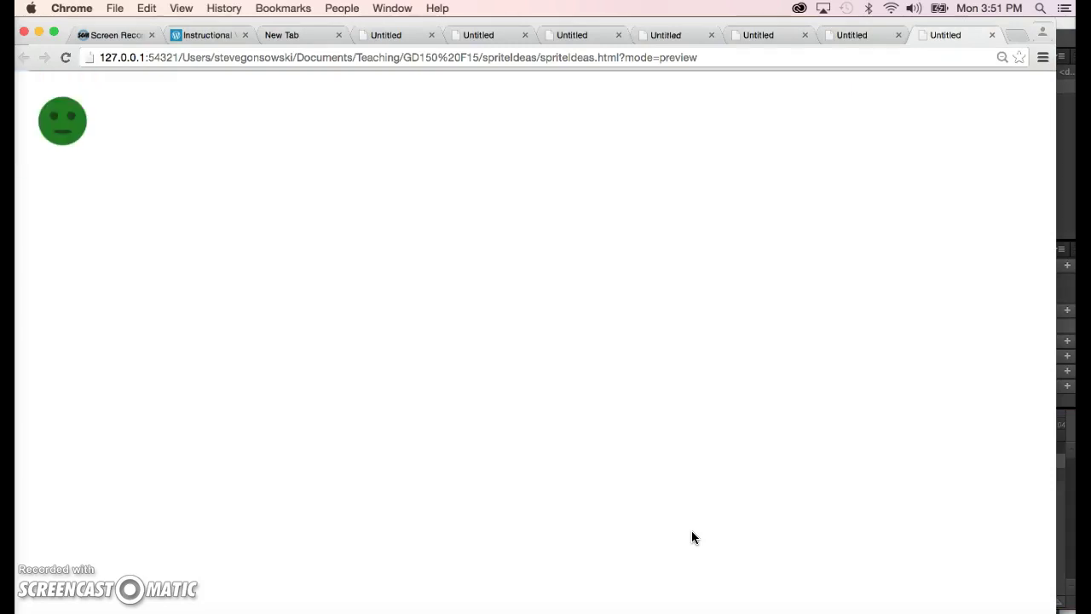
click(833, 610)
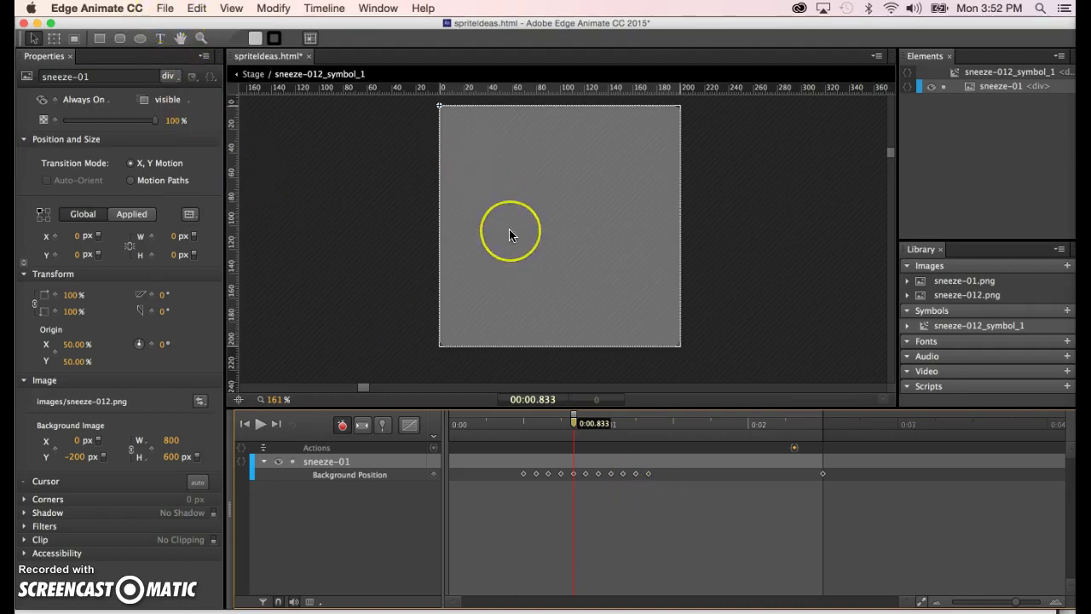
- Examine the Insert Time dialog for adding blank time at the playhead, and close it with the amount unchanged
click(523, 474)
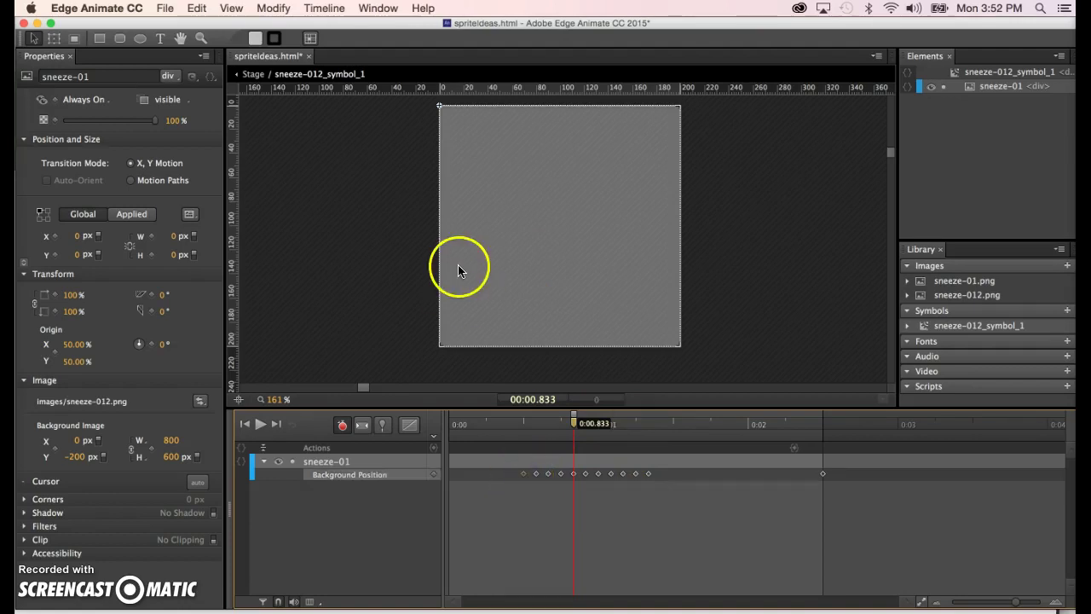
click(324, 8)
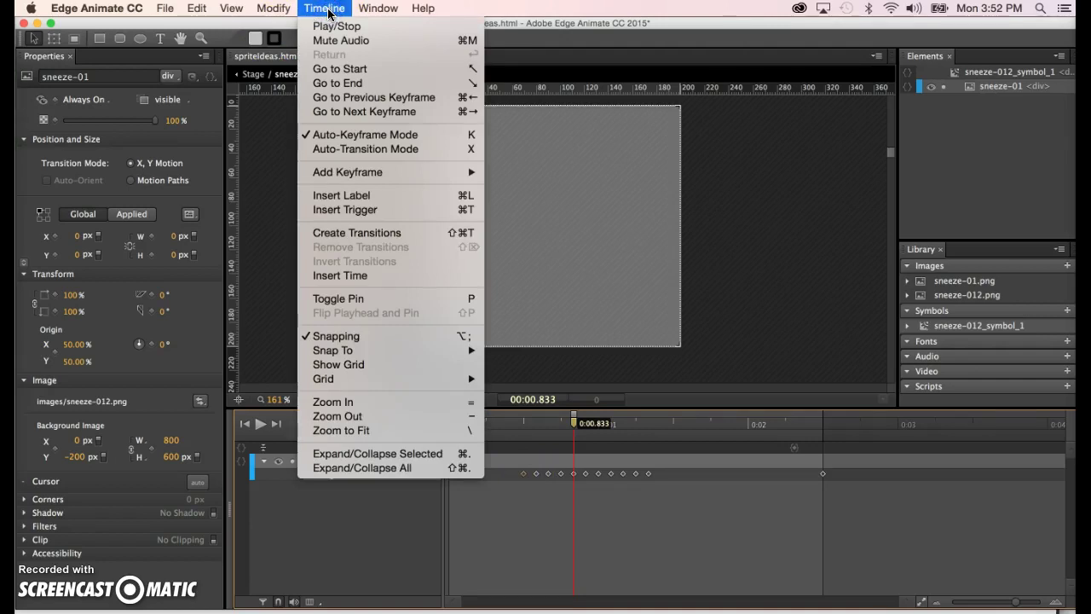
click(341, 276)
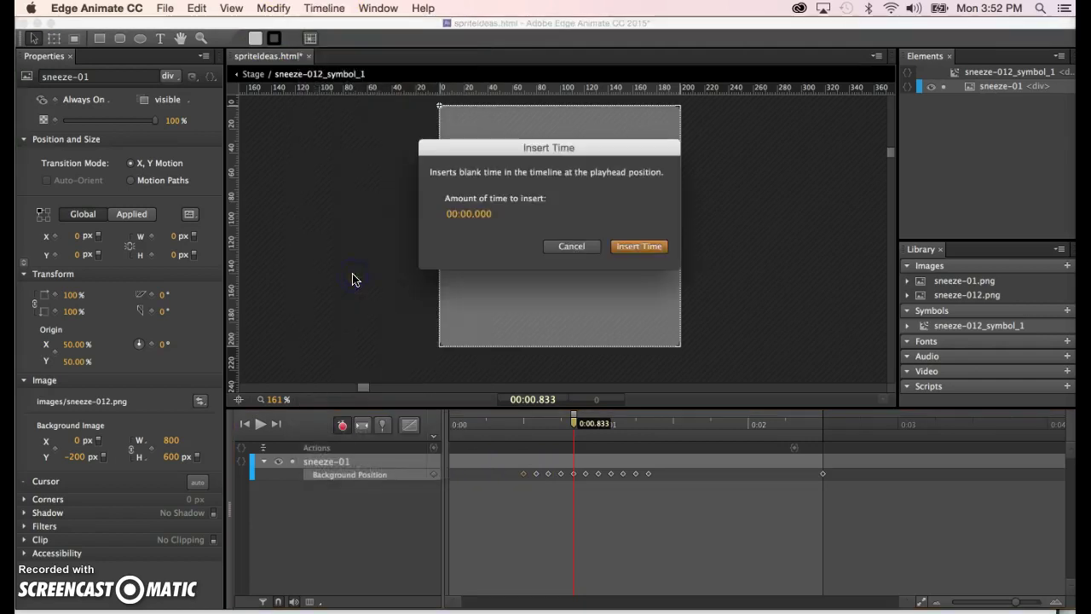
click(480, 215)
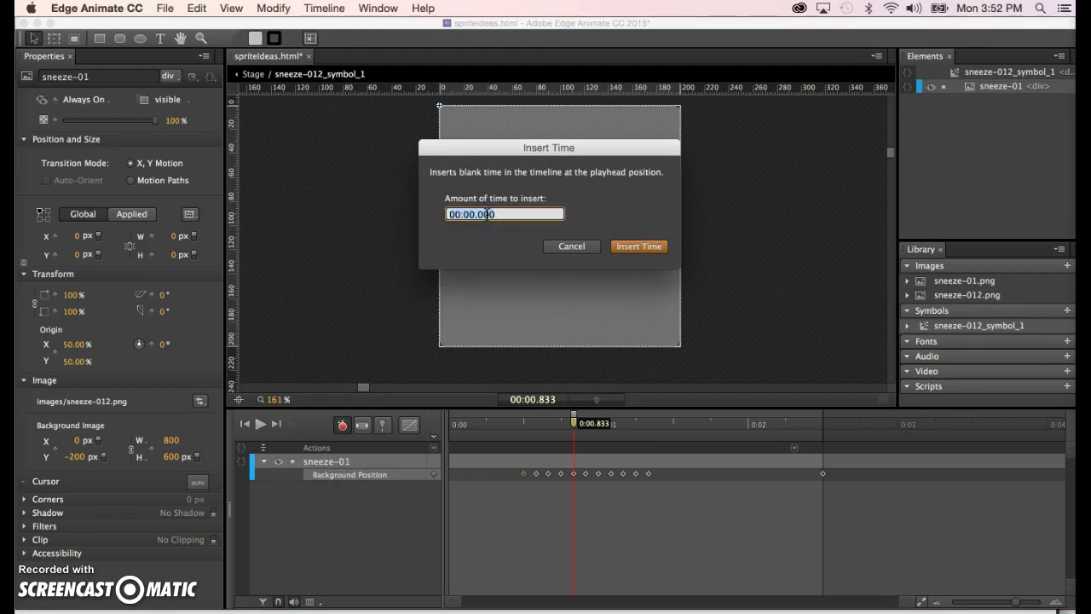
click(641, 252)
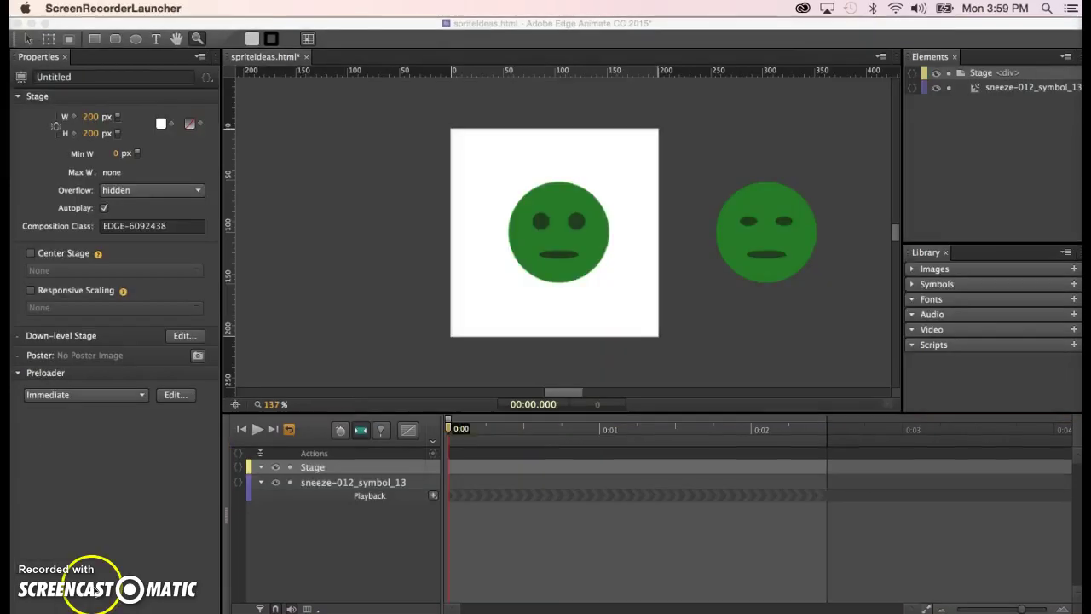
- Select the sneeze symbol on the stage and add a Rotate keyframe of 0° at 0:00
click(590, 248)
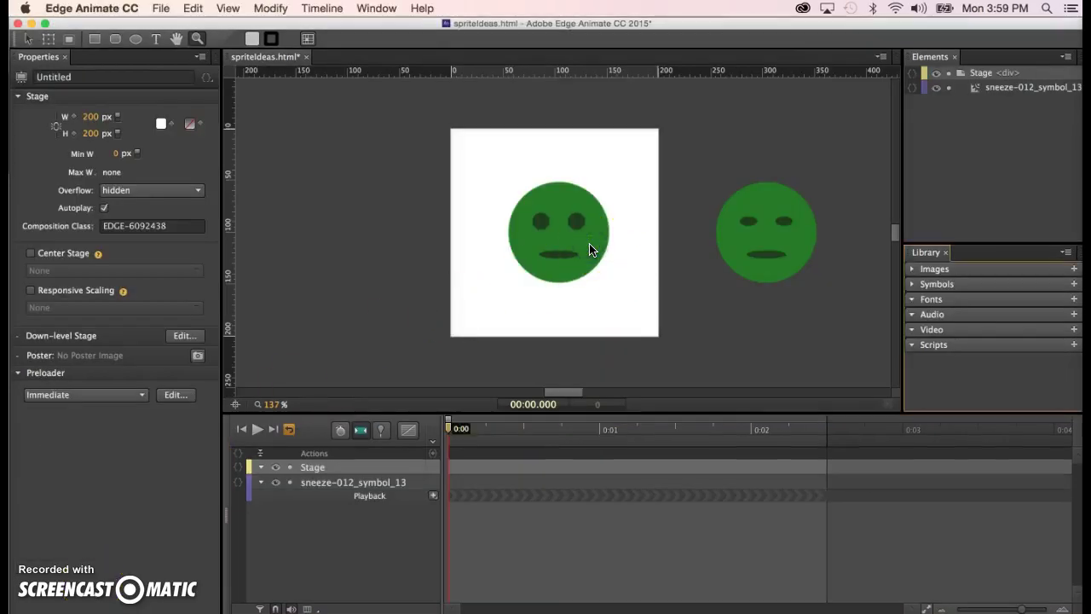
click(588, 245)
click(525, 211)
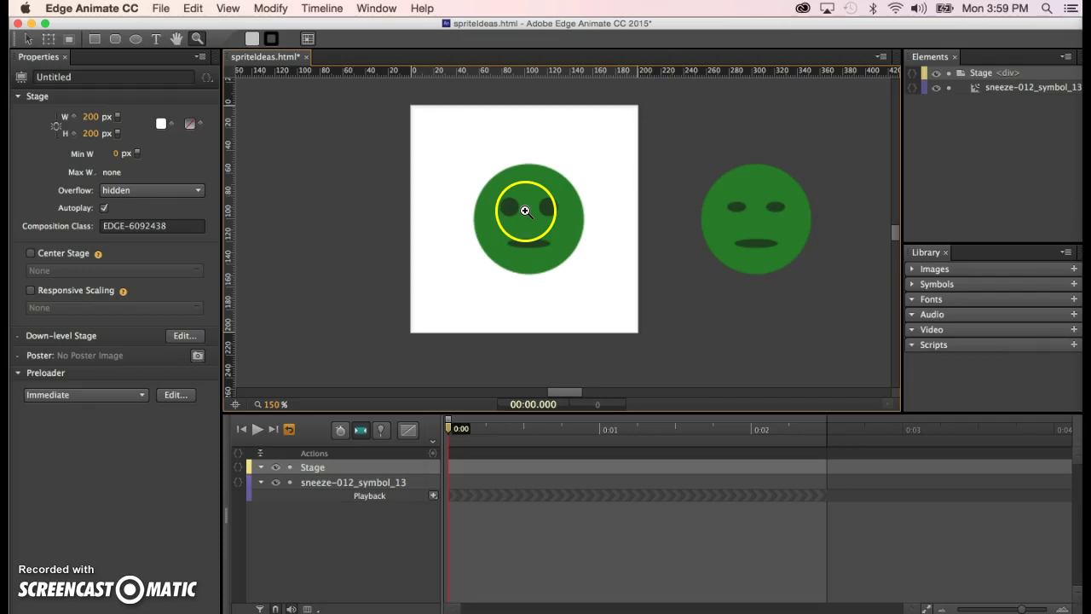
click(25, 43)
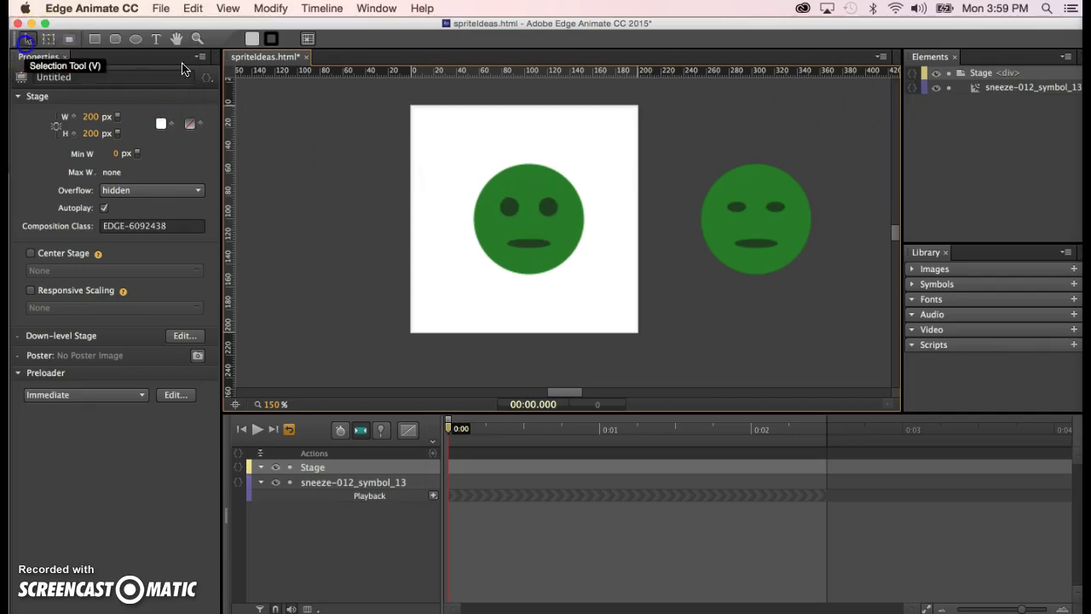
click(568, 238)
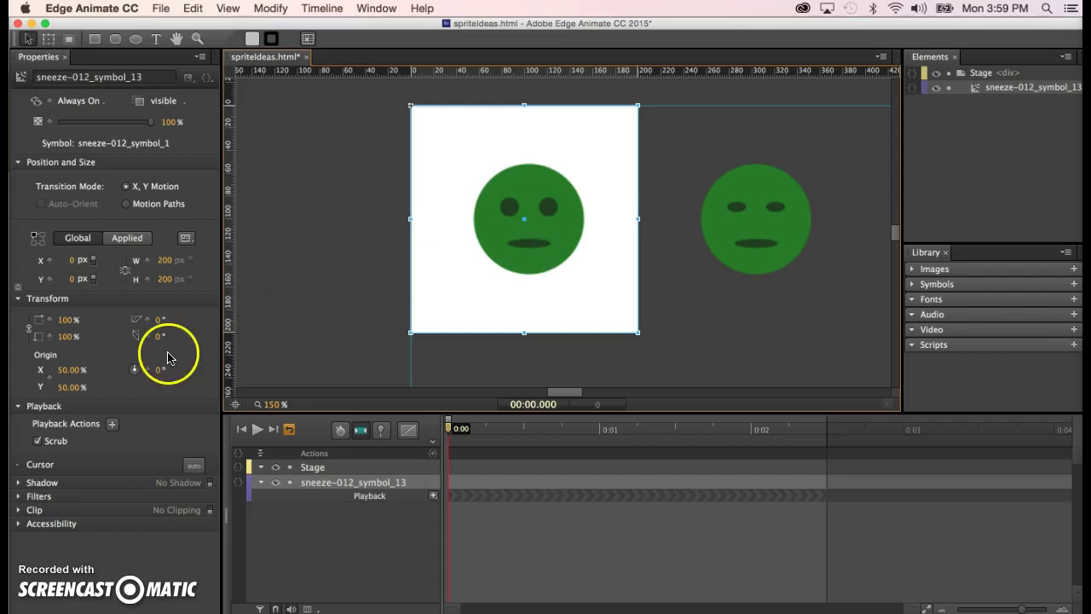
click(149, 372)
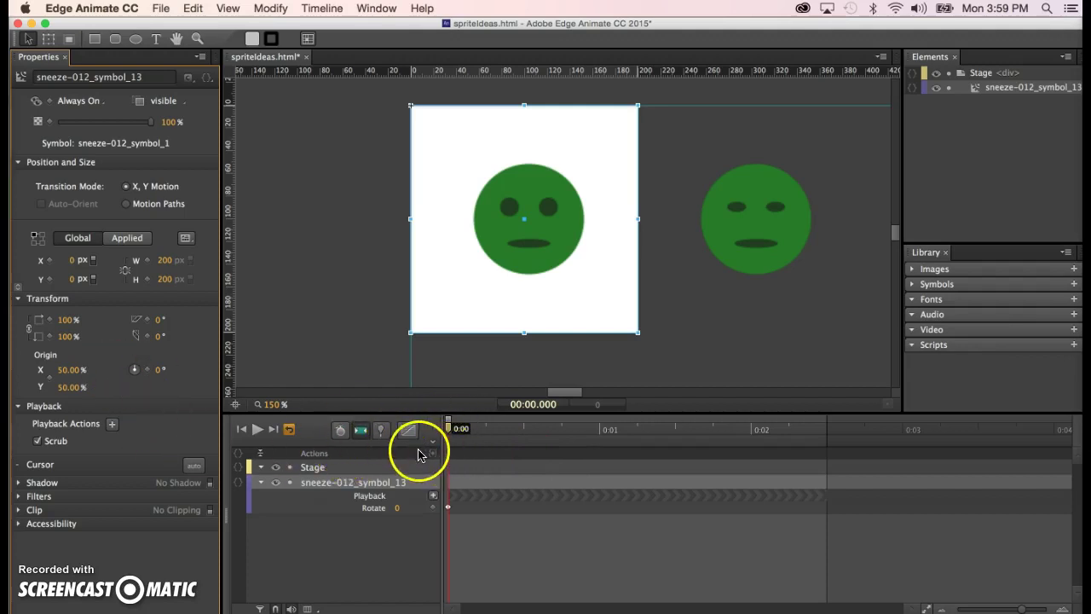
- Using Auto-Keyframe Mode and the pin, create a rotation of the sneeze symbol to 360° from 0:00 to about 0:01.42
click(340, 432)
click(451, 430)
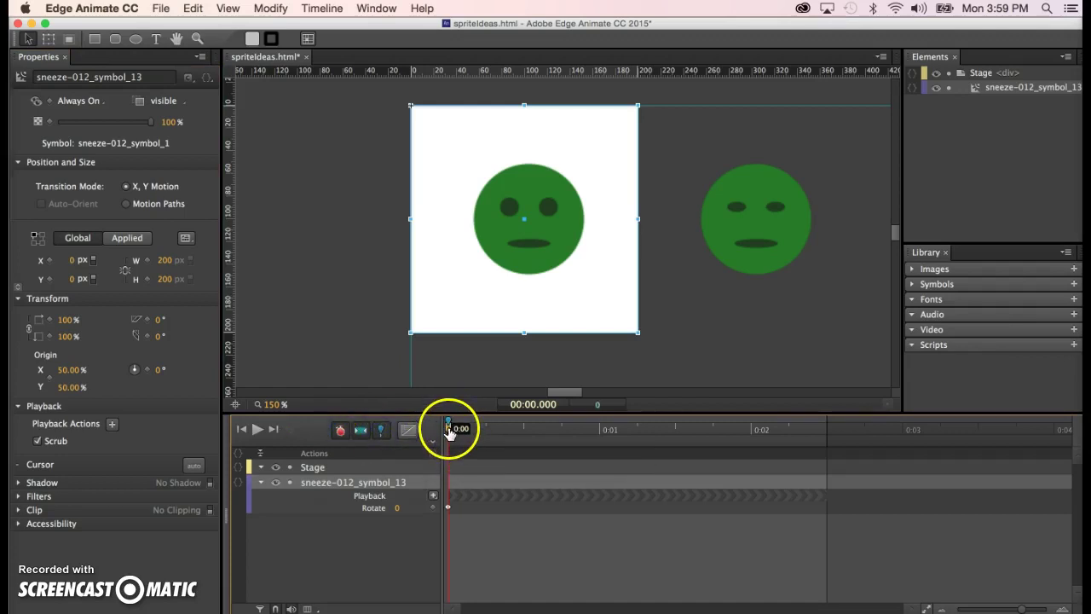
drag(449, 433, 666, 436)
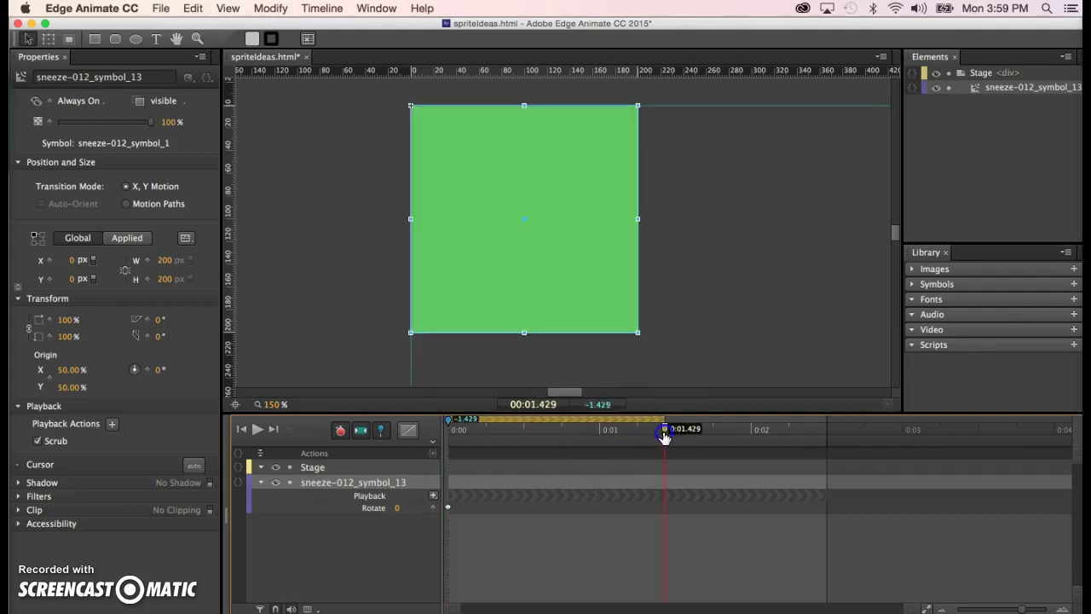
click(158, 373)
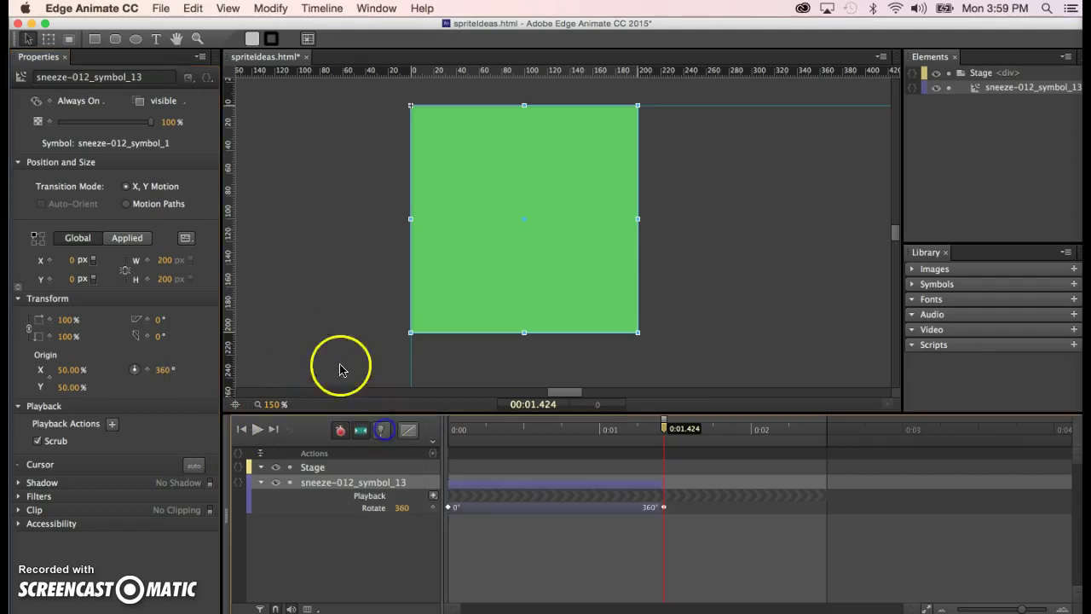
- Deselect the symbol, preview the rotating sneeze in the browser, and return to Edge Animate
click(324, 314)
key(super+Return)
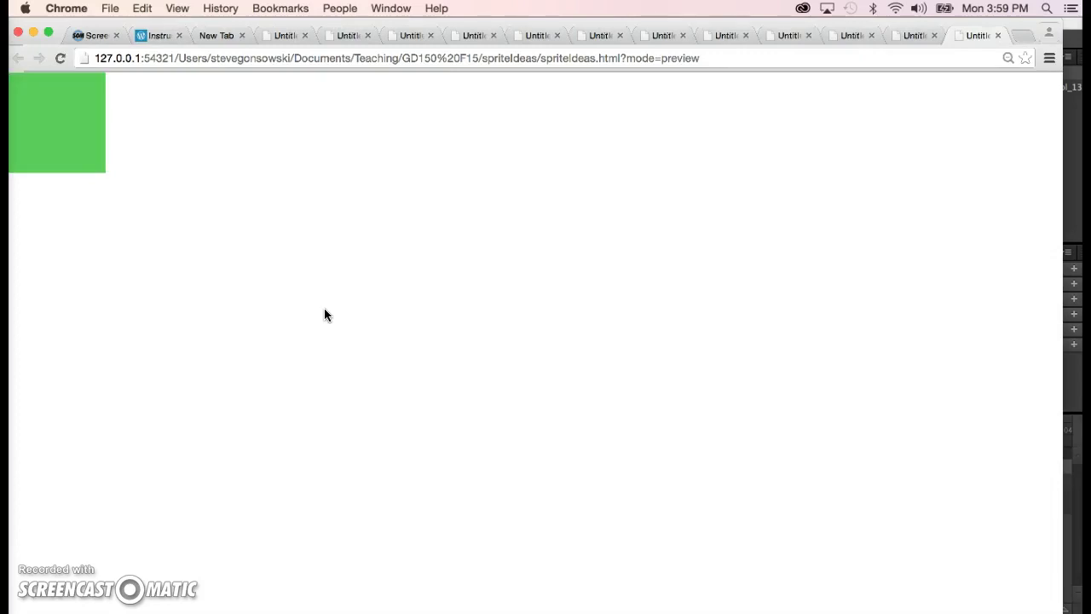
click(446, 325)
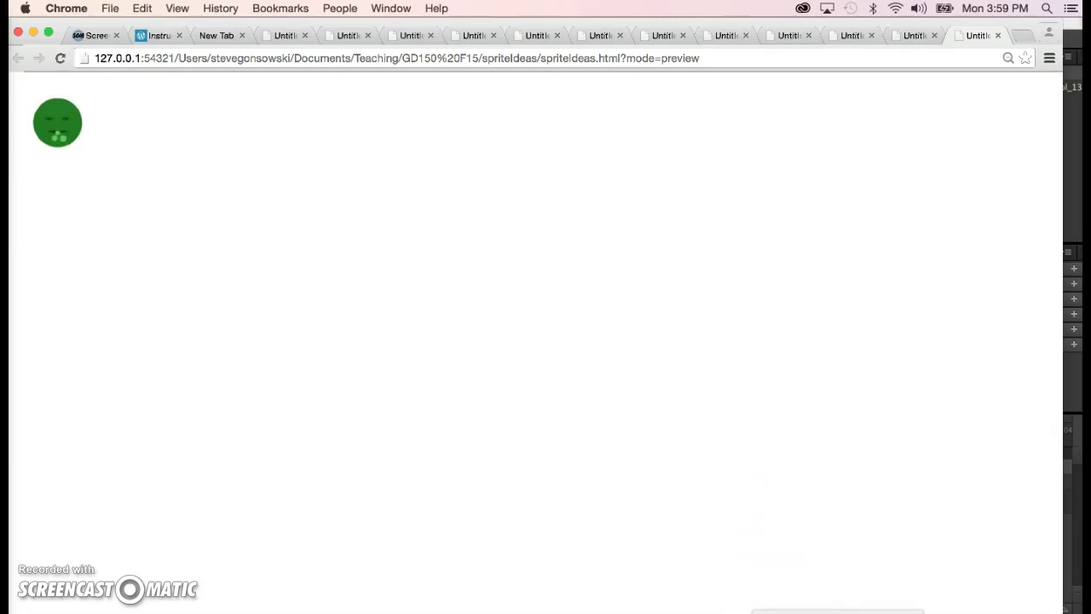
click(852, 607)
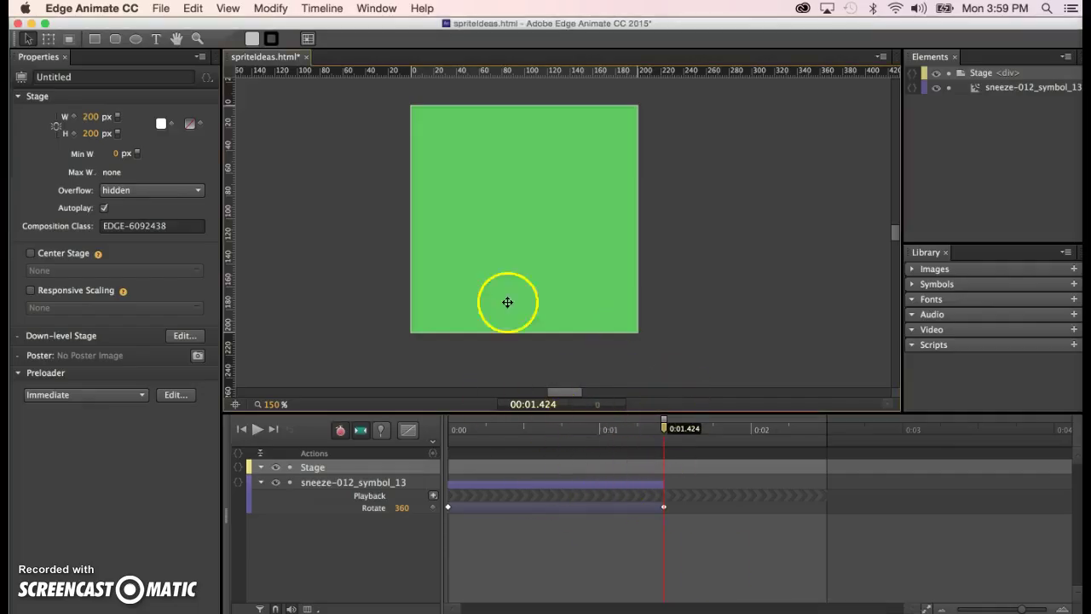
- Move the playhead on the Stage timeline back to 0:00
drag(665, 427, 447, 456)
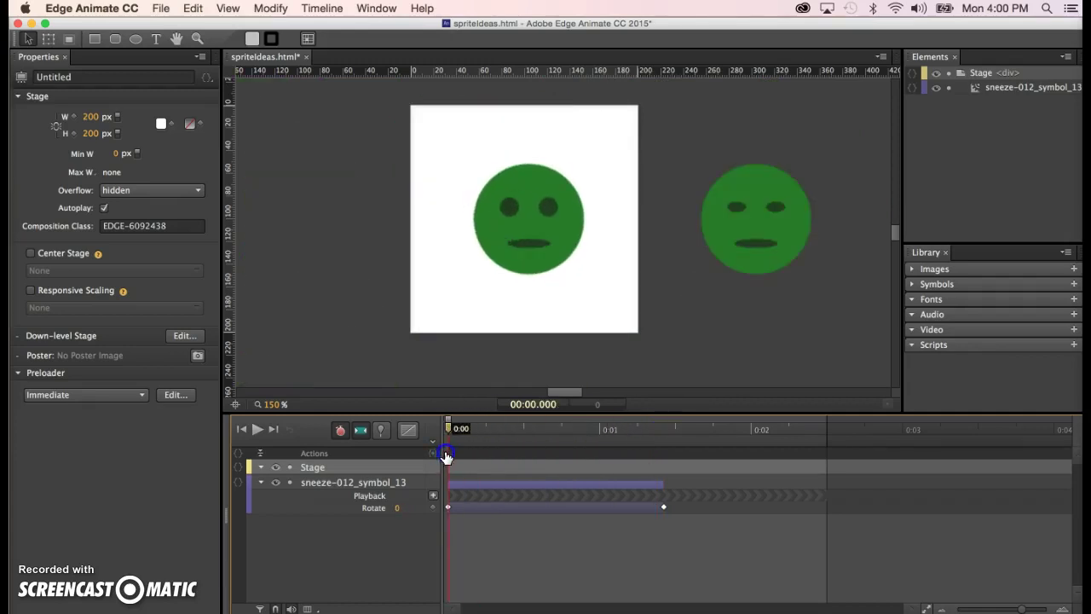
click(457, 453)
click(453, 438)
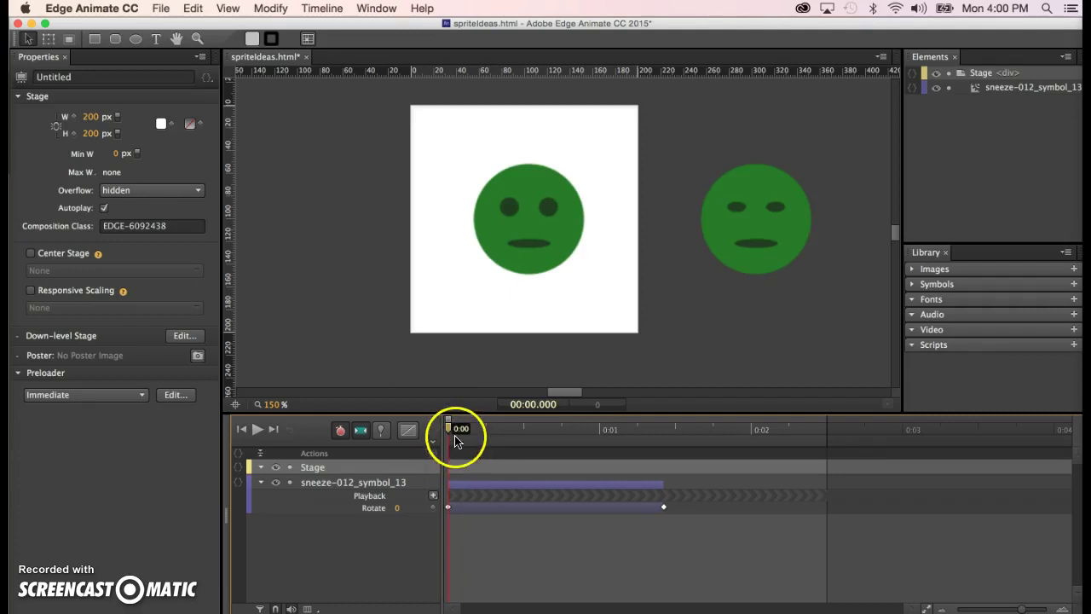